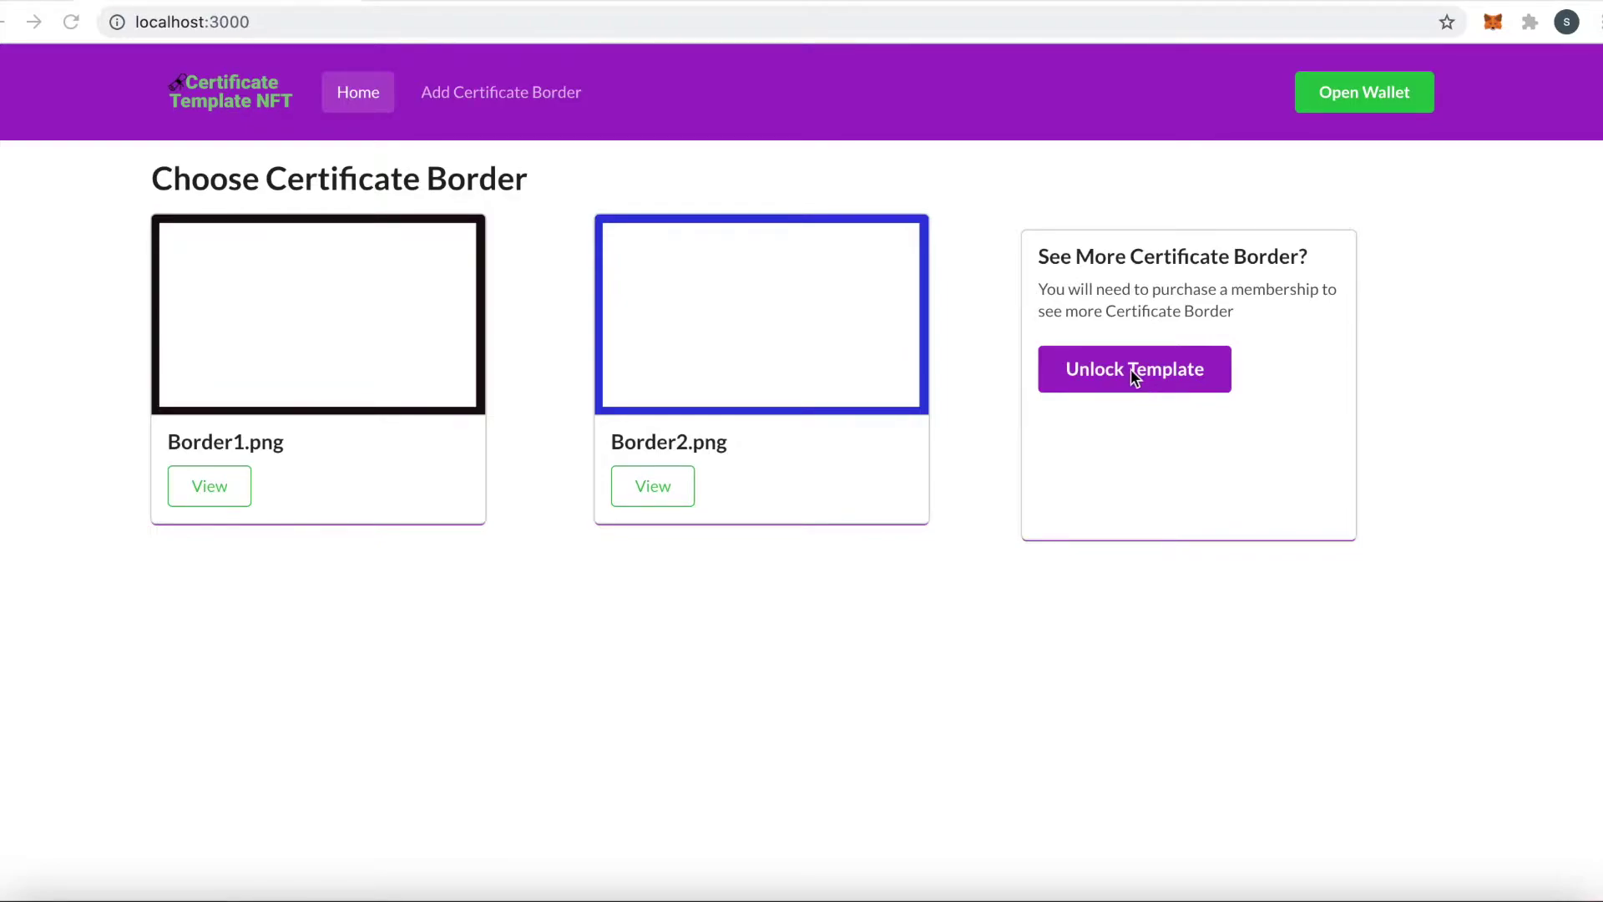
# Step: Choose the 0.005 ETH membership and connect the in-browser wallet
pyautogui.click(1108, 371)
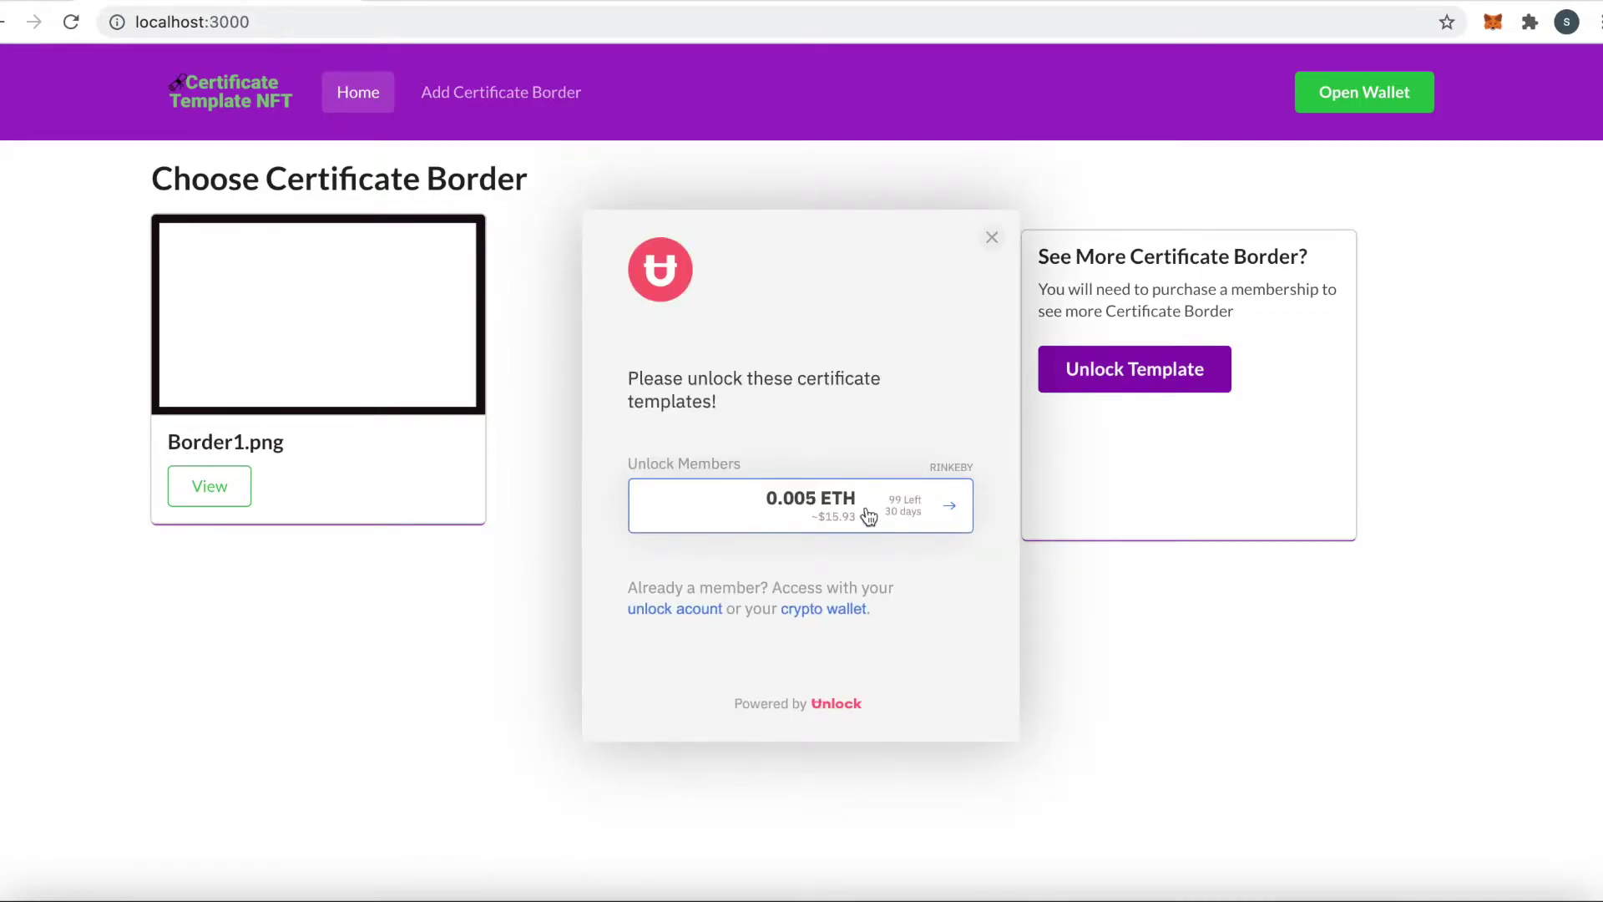
pyautogui.click(868, 515)
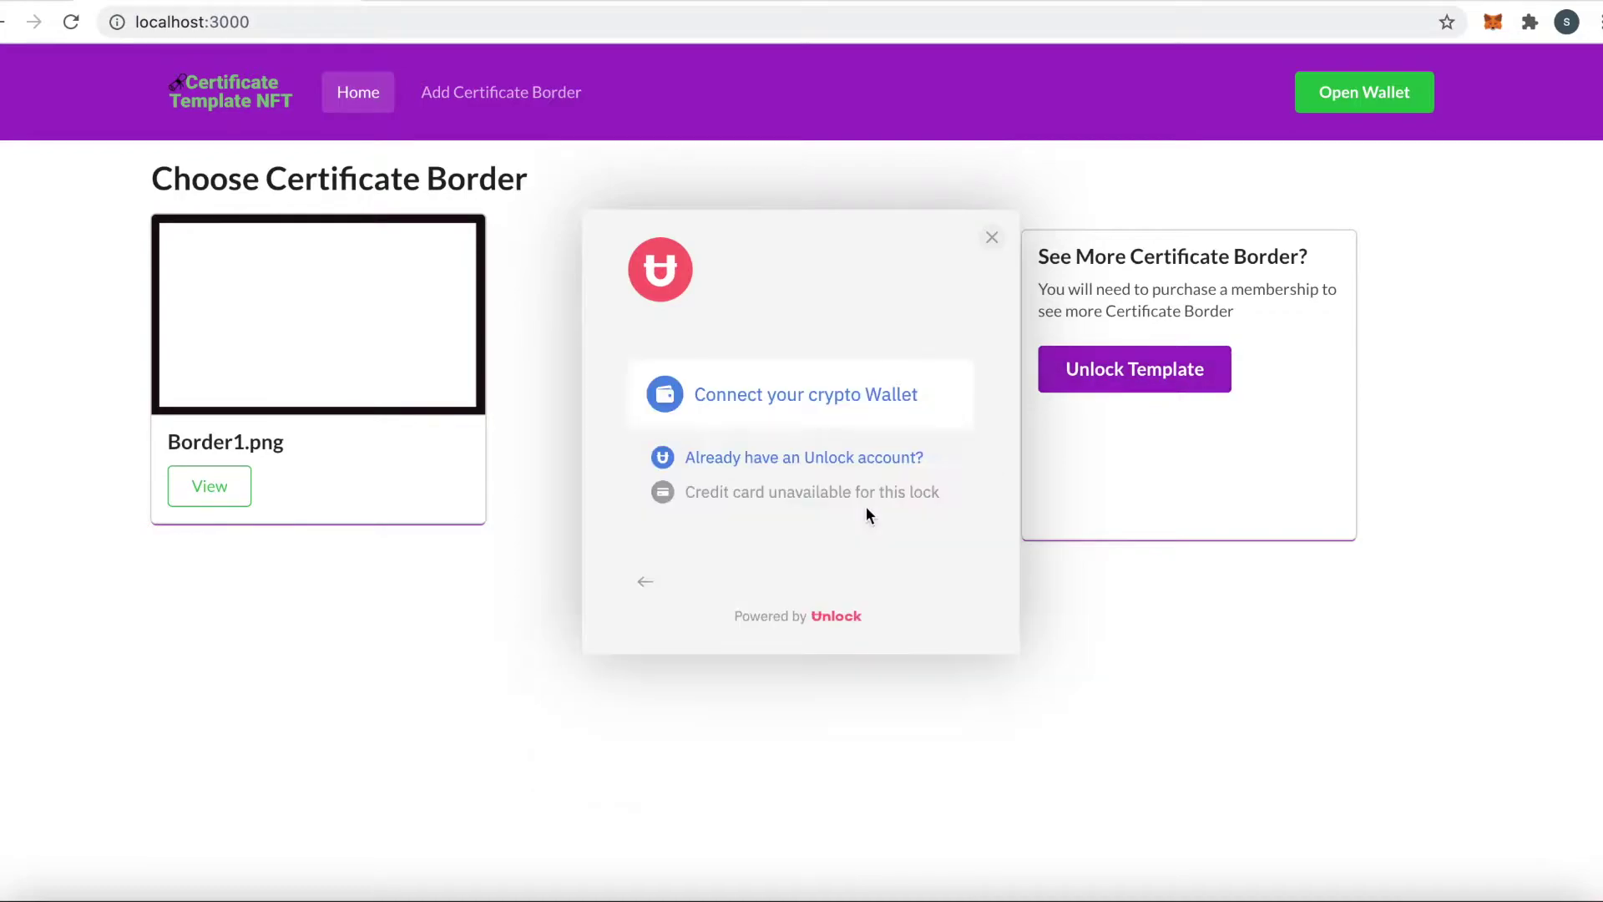
pyautogui.click(822, 401)
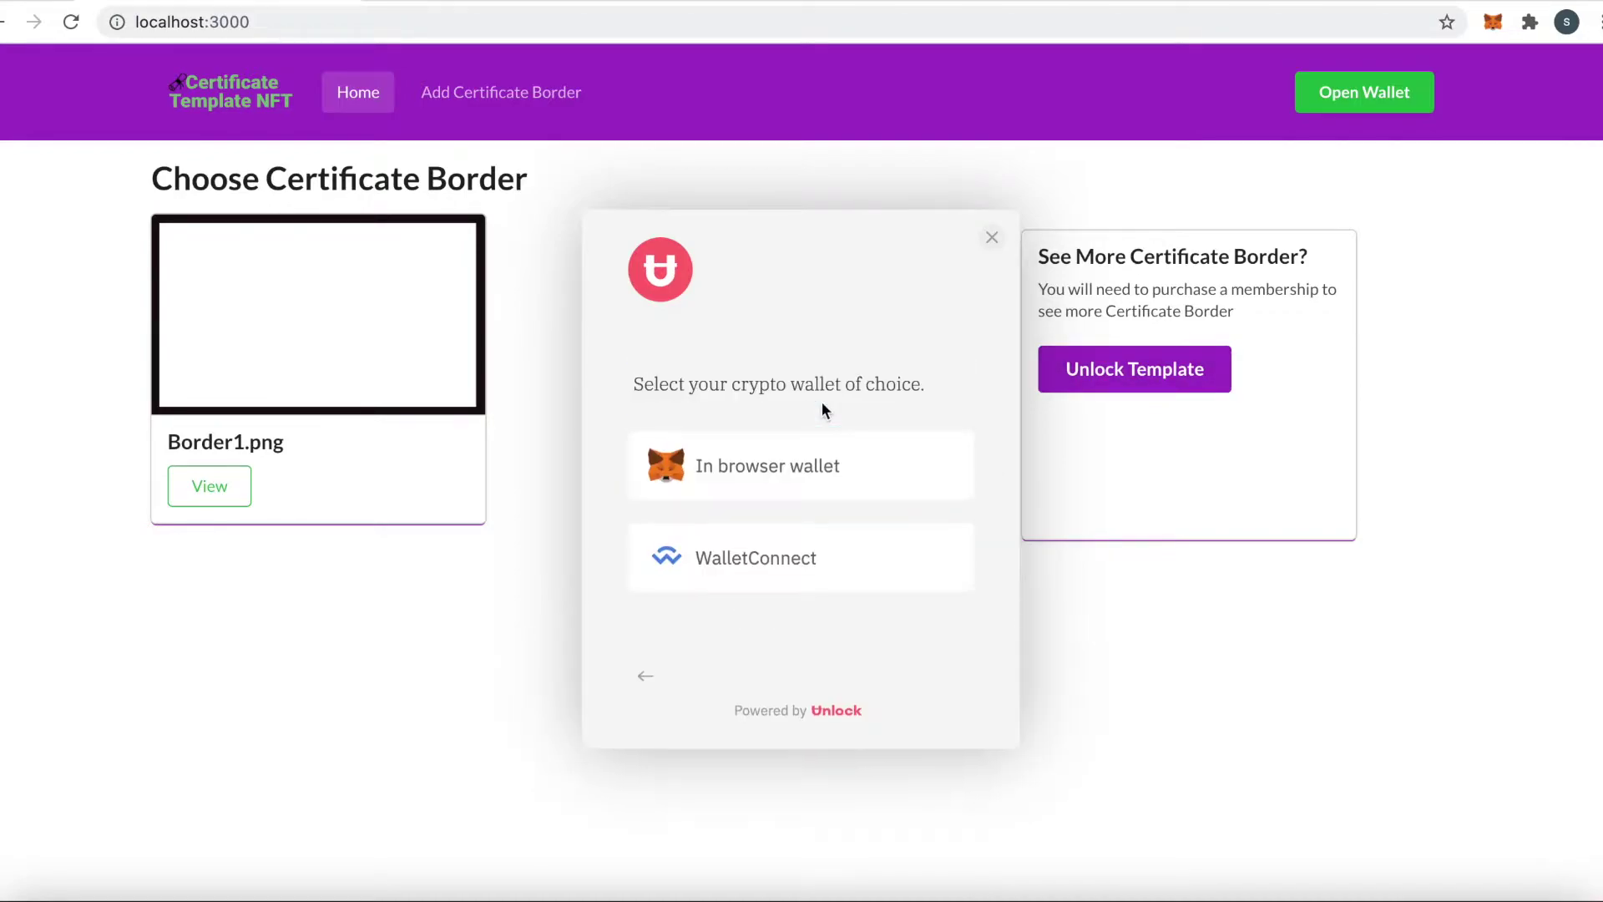
pyautogui.click(808, 468)
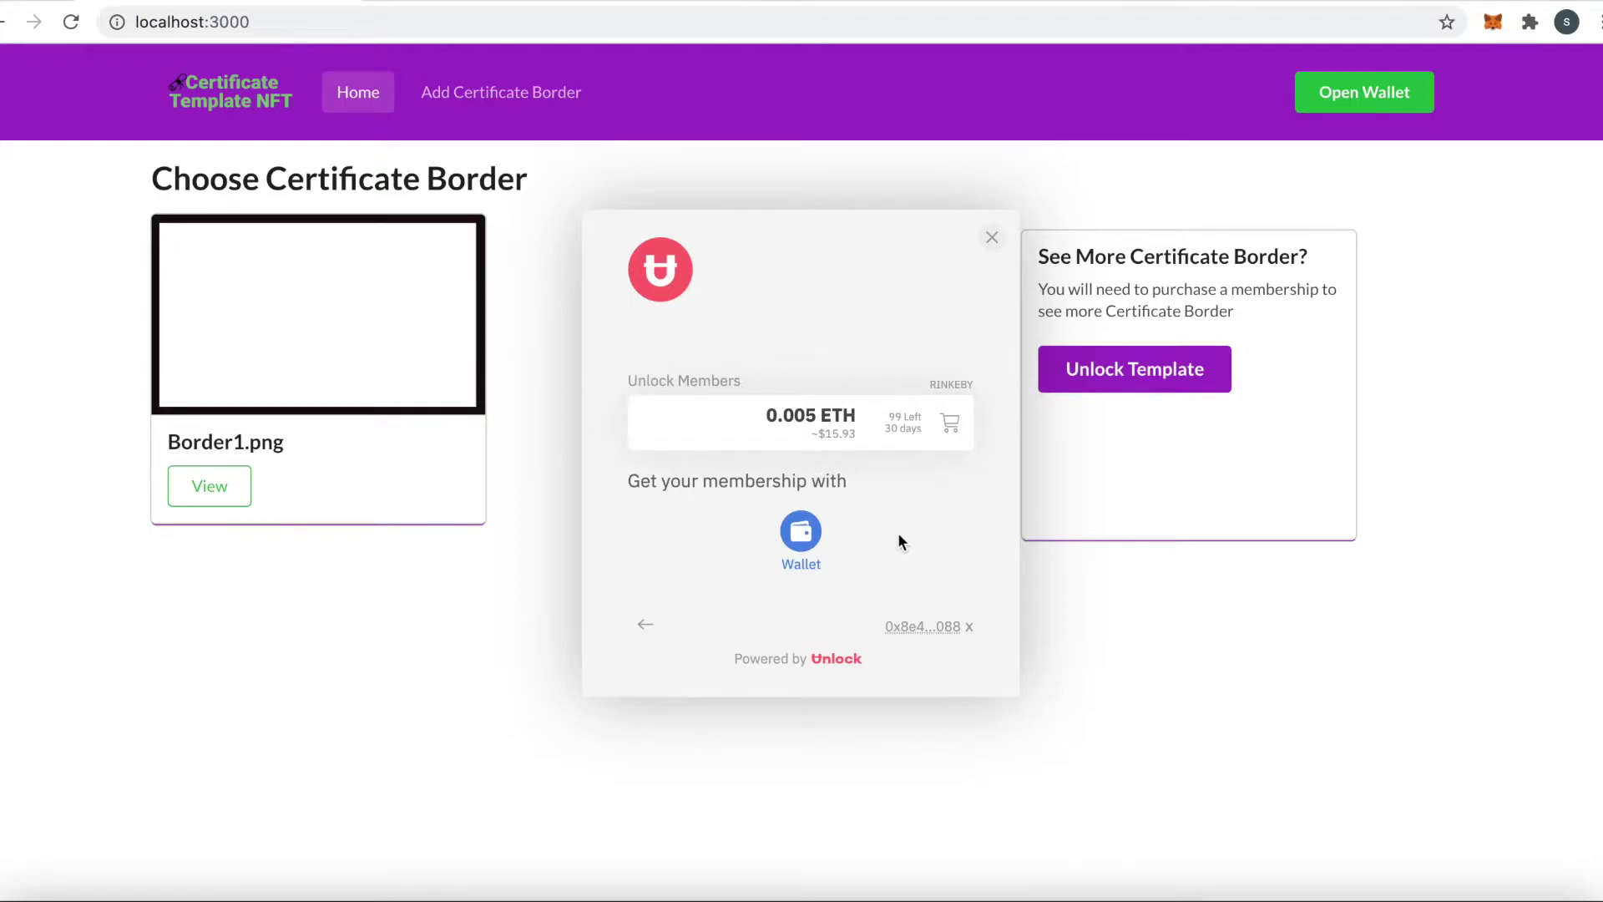
# Step: Pay for the membership, confirm it in MetaMask and dismiss the unlock window to reveal all five borders
pyautogui.click(802, 532)
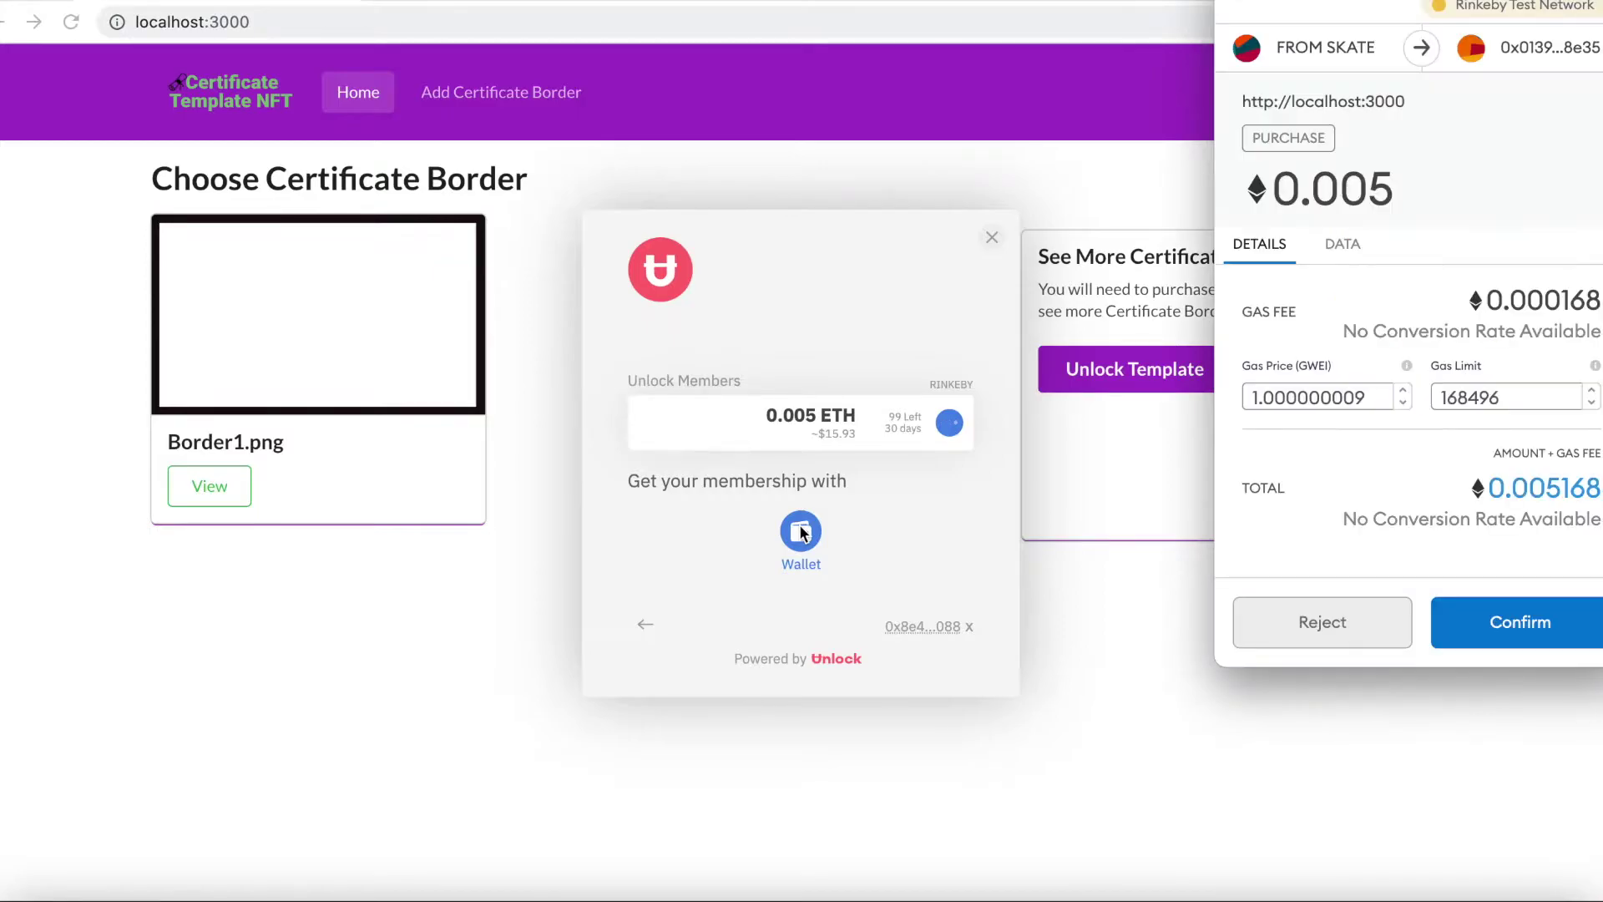
pyautogui.click(1467, 626)
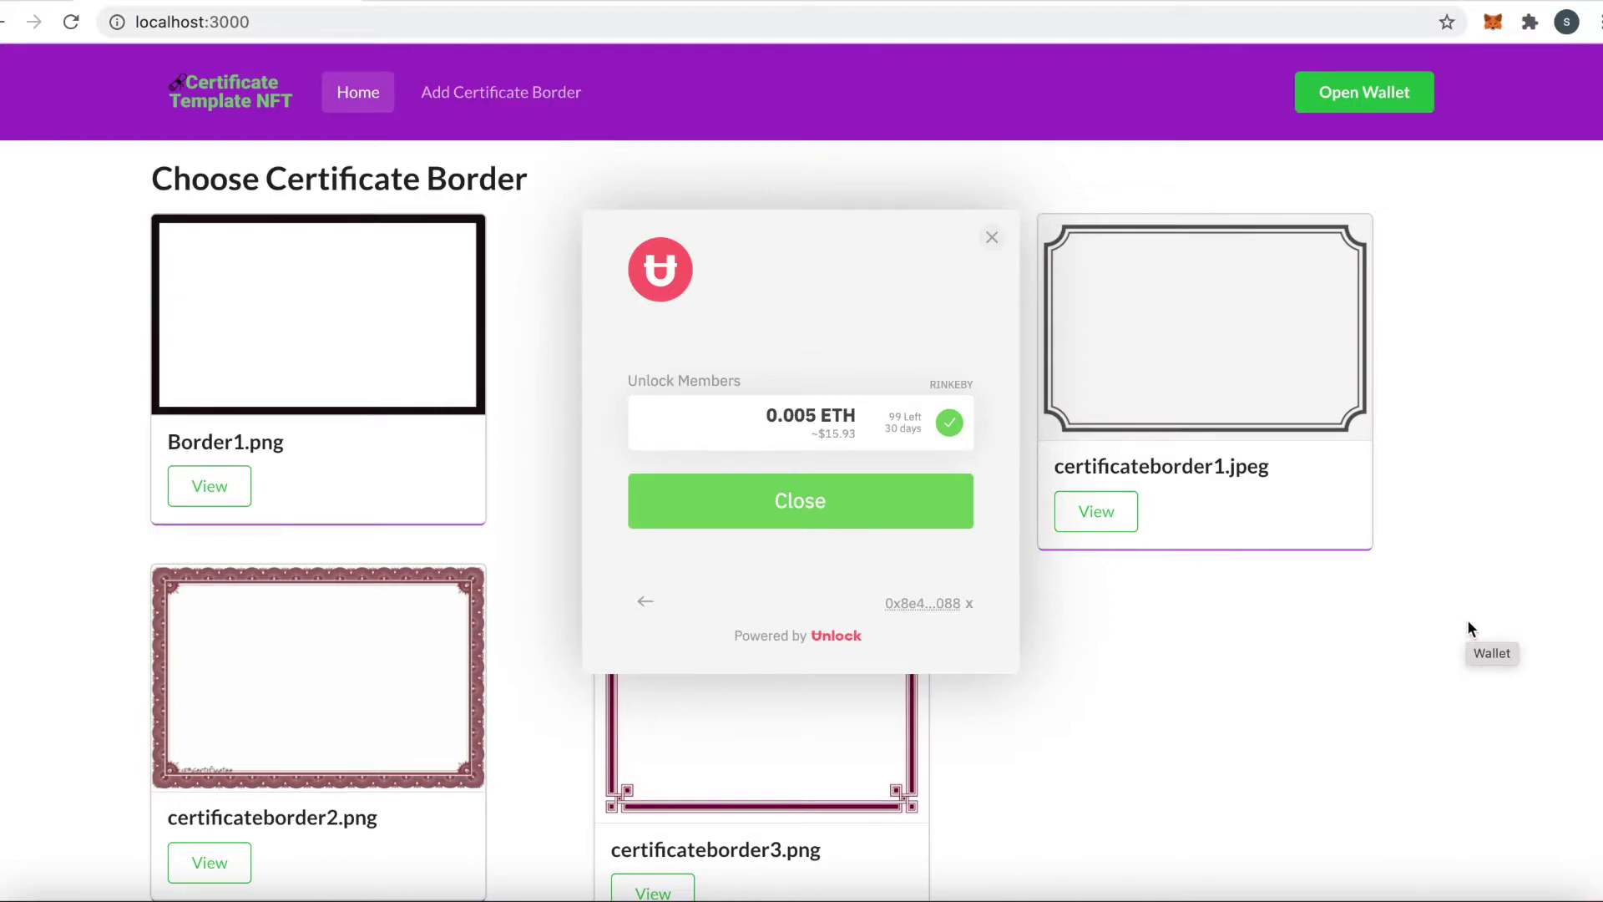
pyautogui.click(869, 501)
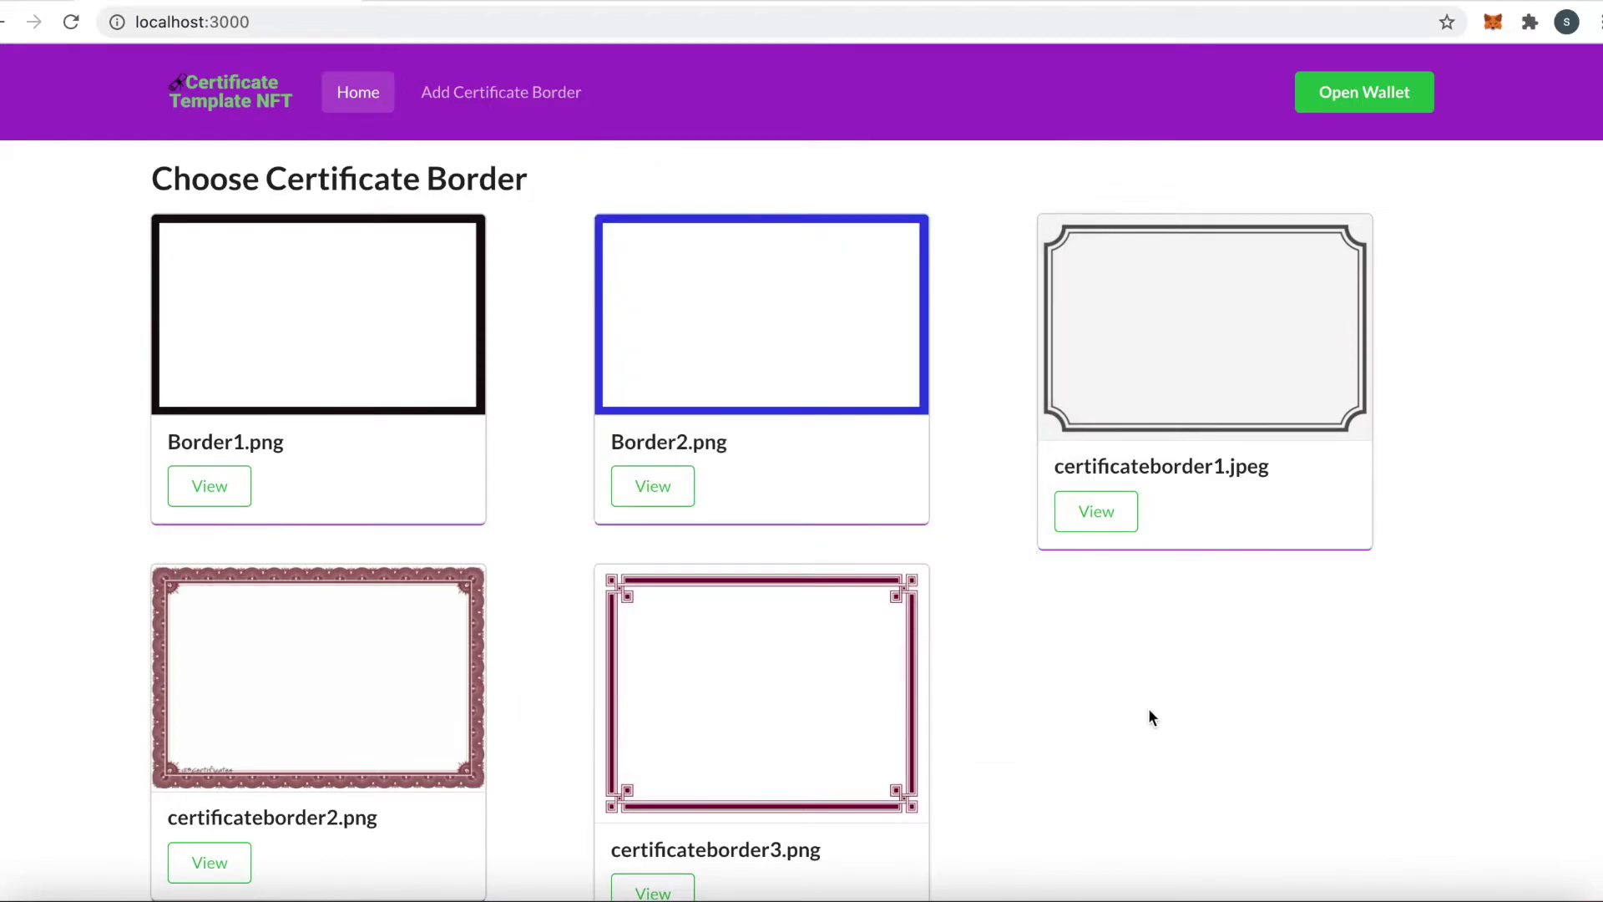
pyautogui.scroll(1, 1149, 716)
# Step: Upload Border3.png from Downloads on the Add Certificate Border page
pyautogui.click(522, 96)
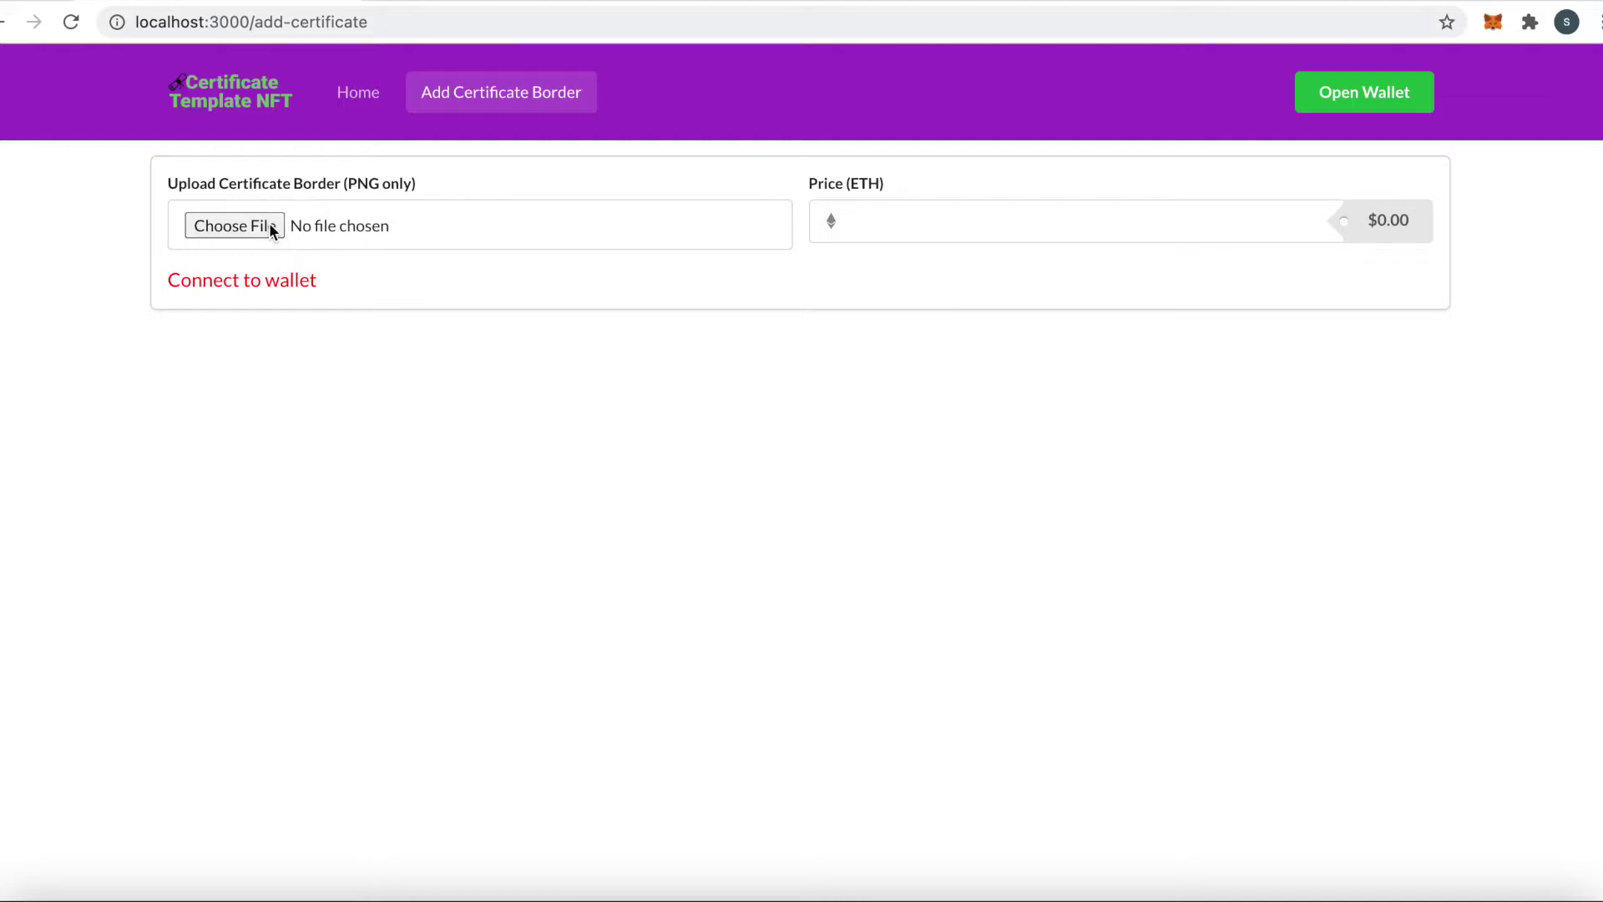
pyautogui.click(269, 226)
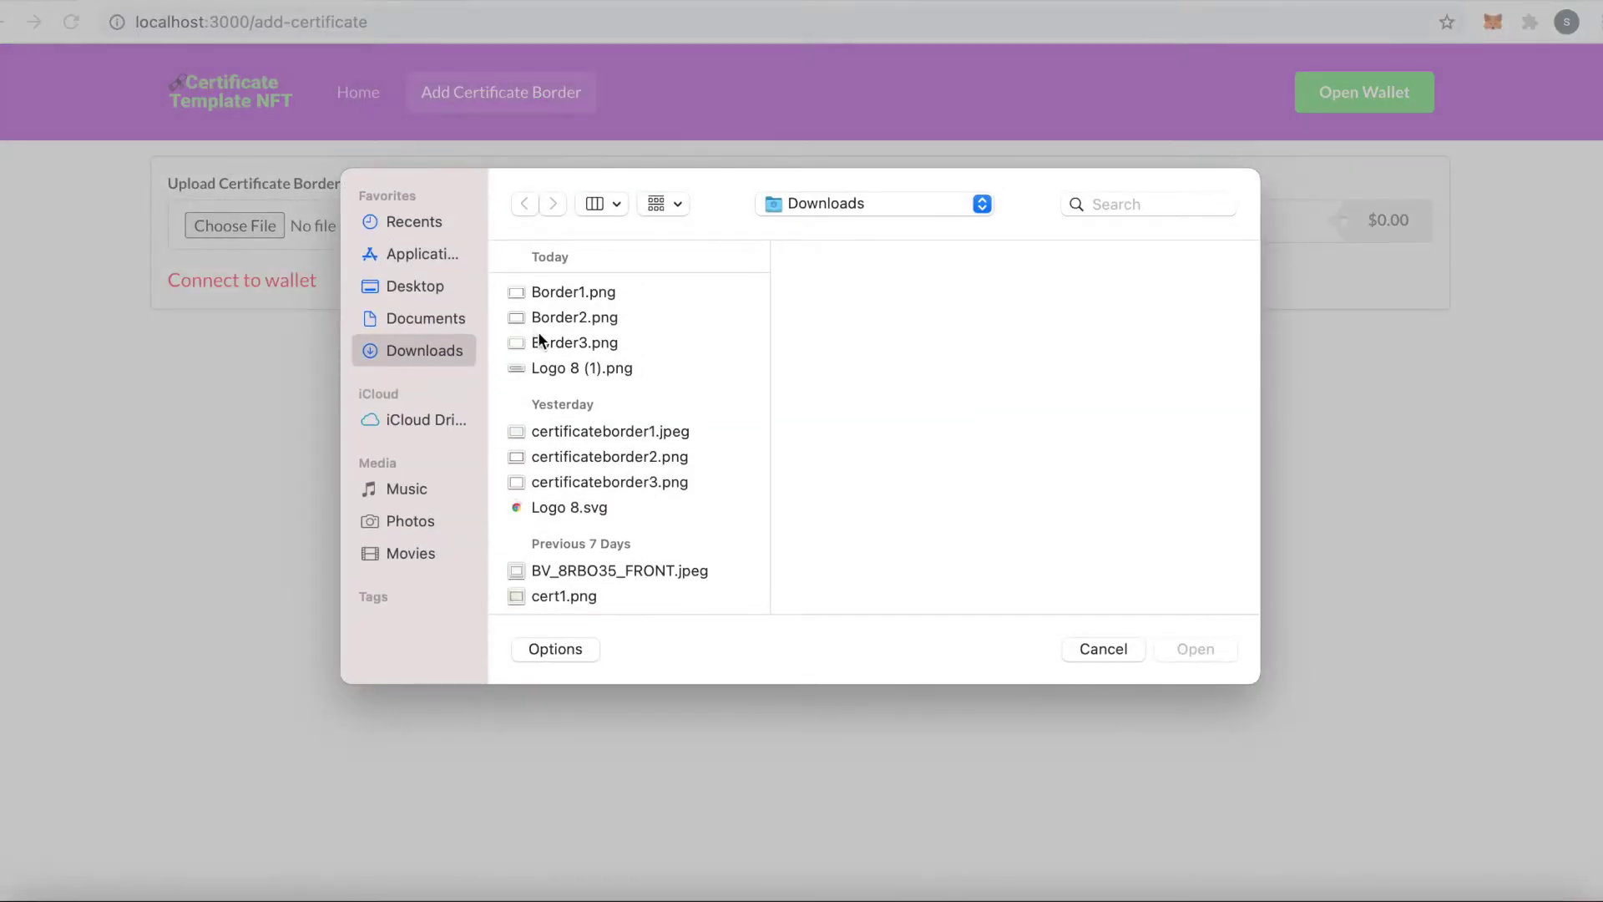
pyautogui.click(542, 342)
pyautogui.click(1213, 652)
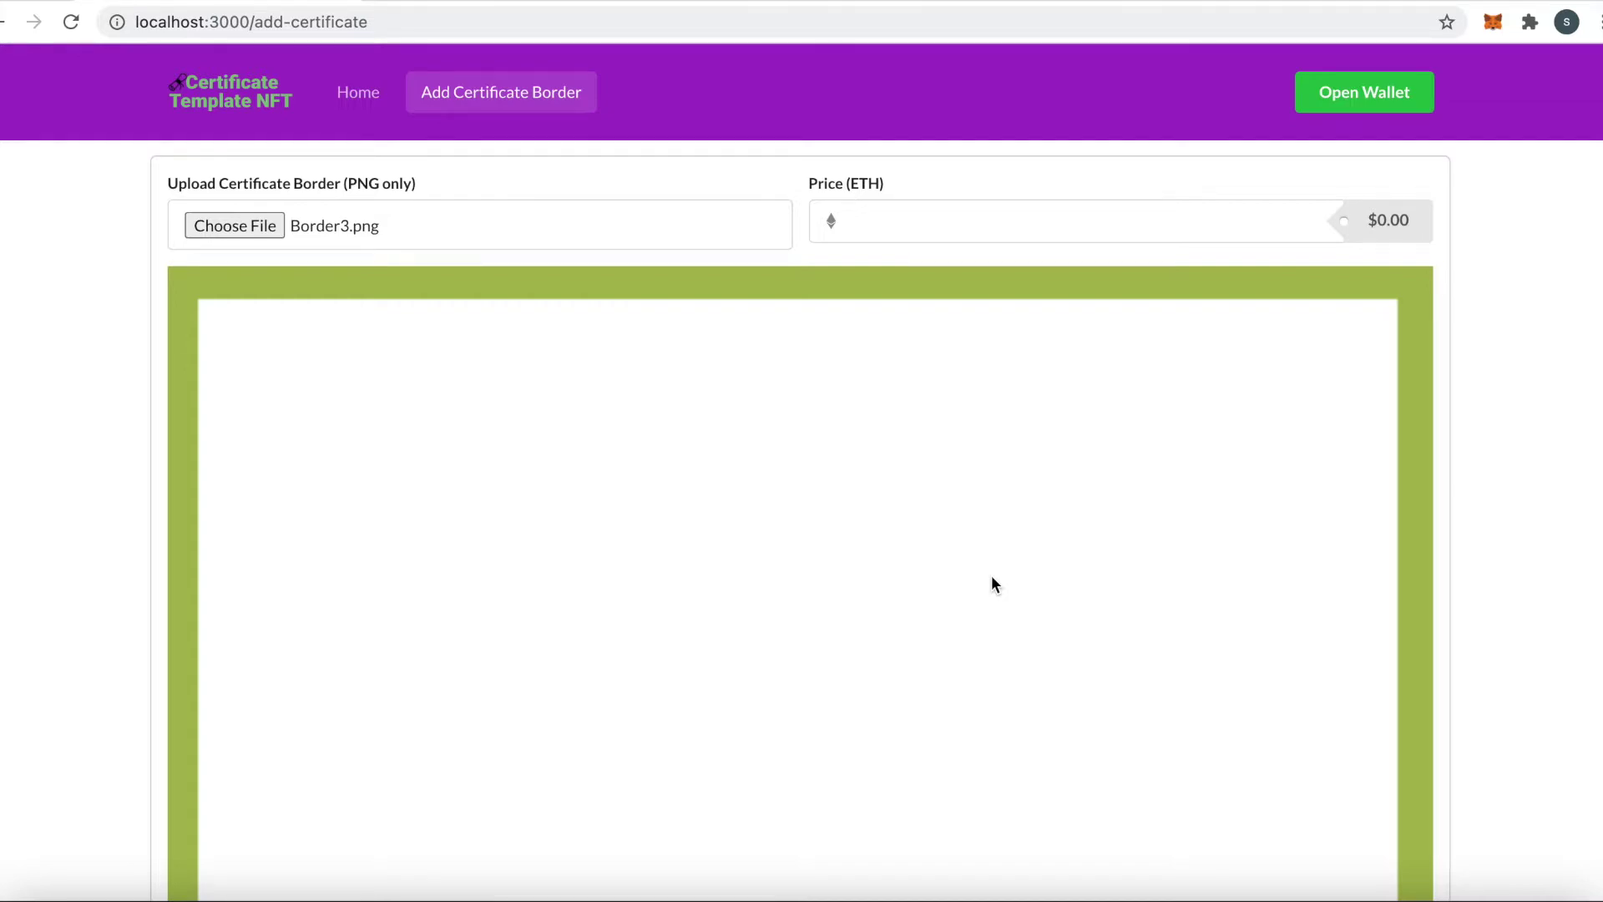
pyautogui.scroll(-3, 991, 584)
pyautogui.scroll(3, 990, 583)
# Step: Connect the wallet and enter the 0.003 ETH price for the green border
pyautogui.click(1349, 100)
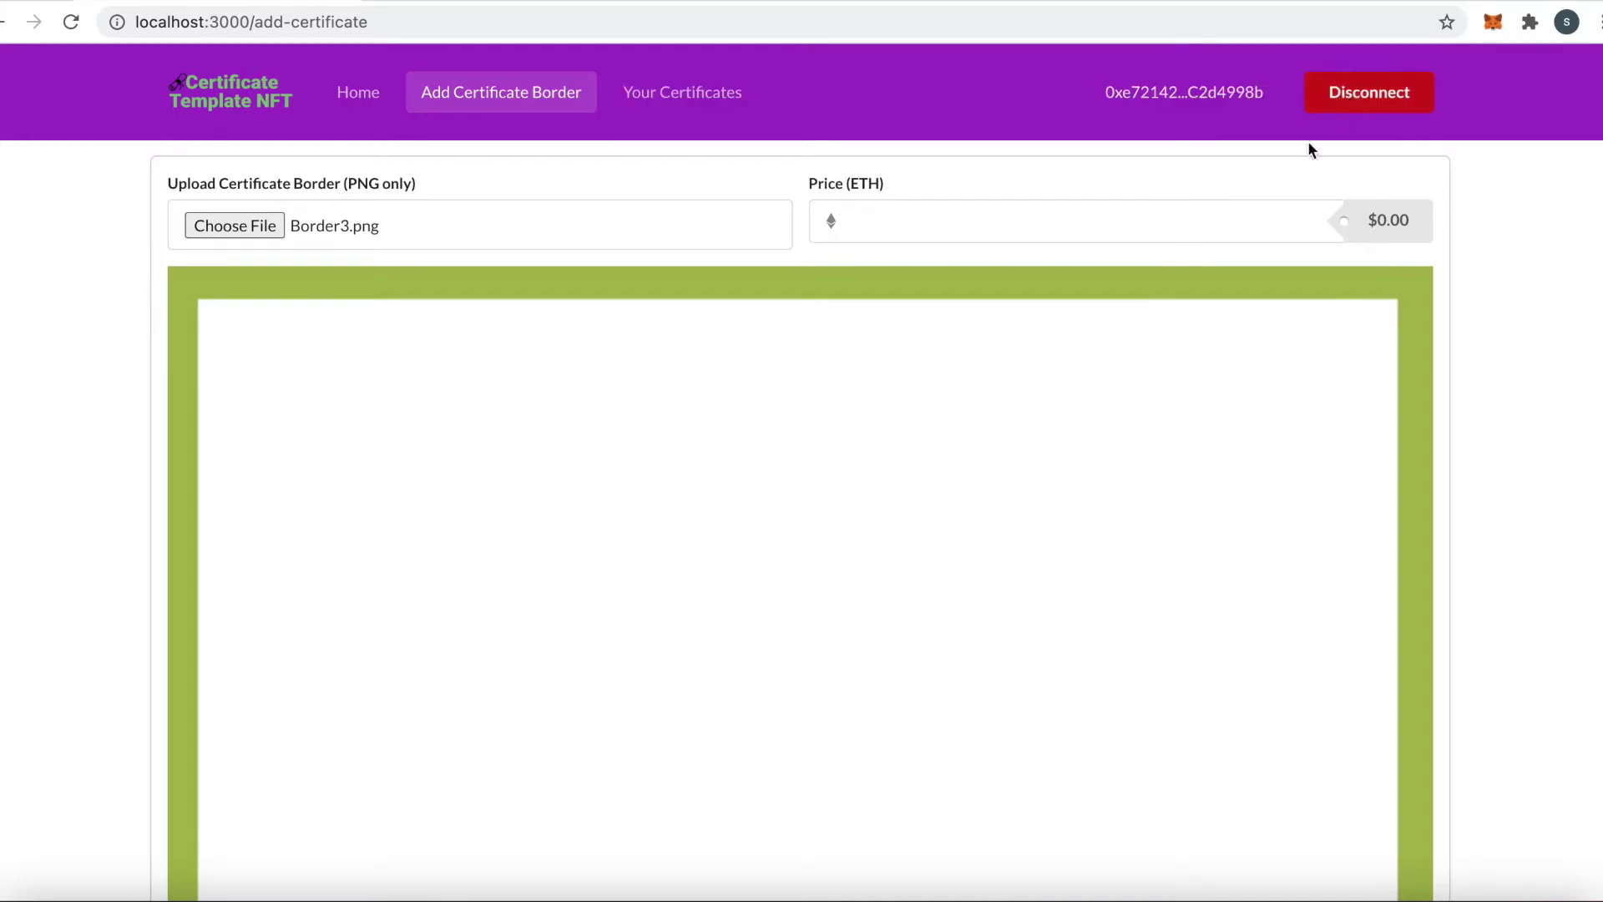
pyautogui.click(980, 219)
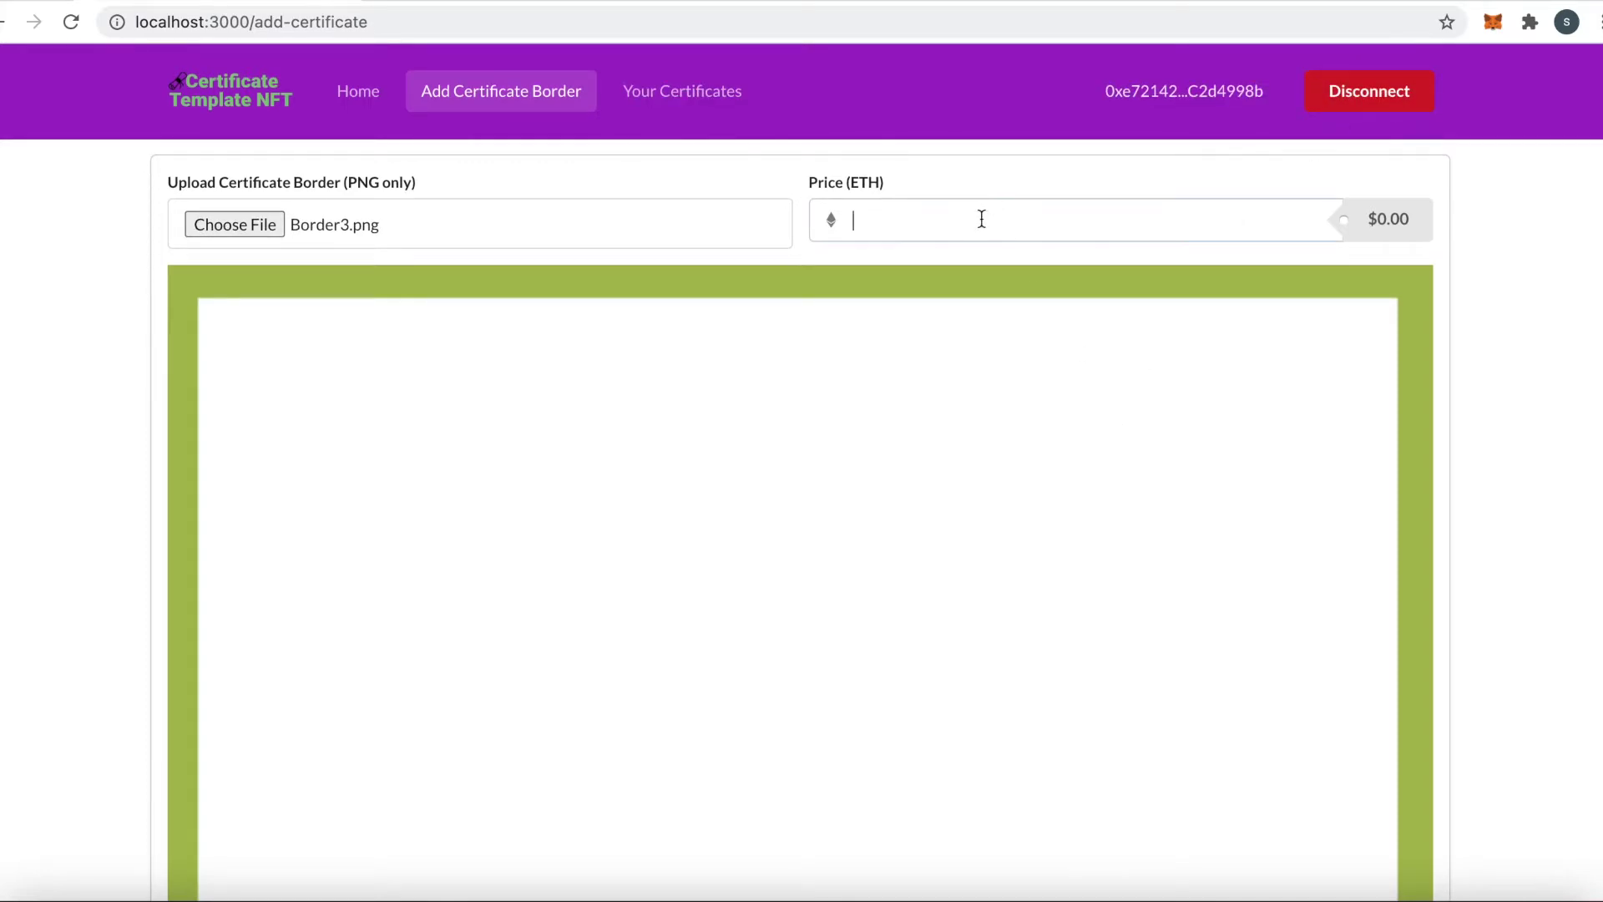
pyautogui.write('0')
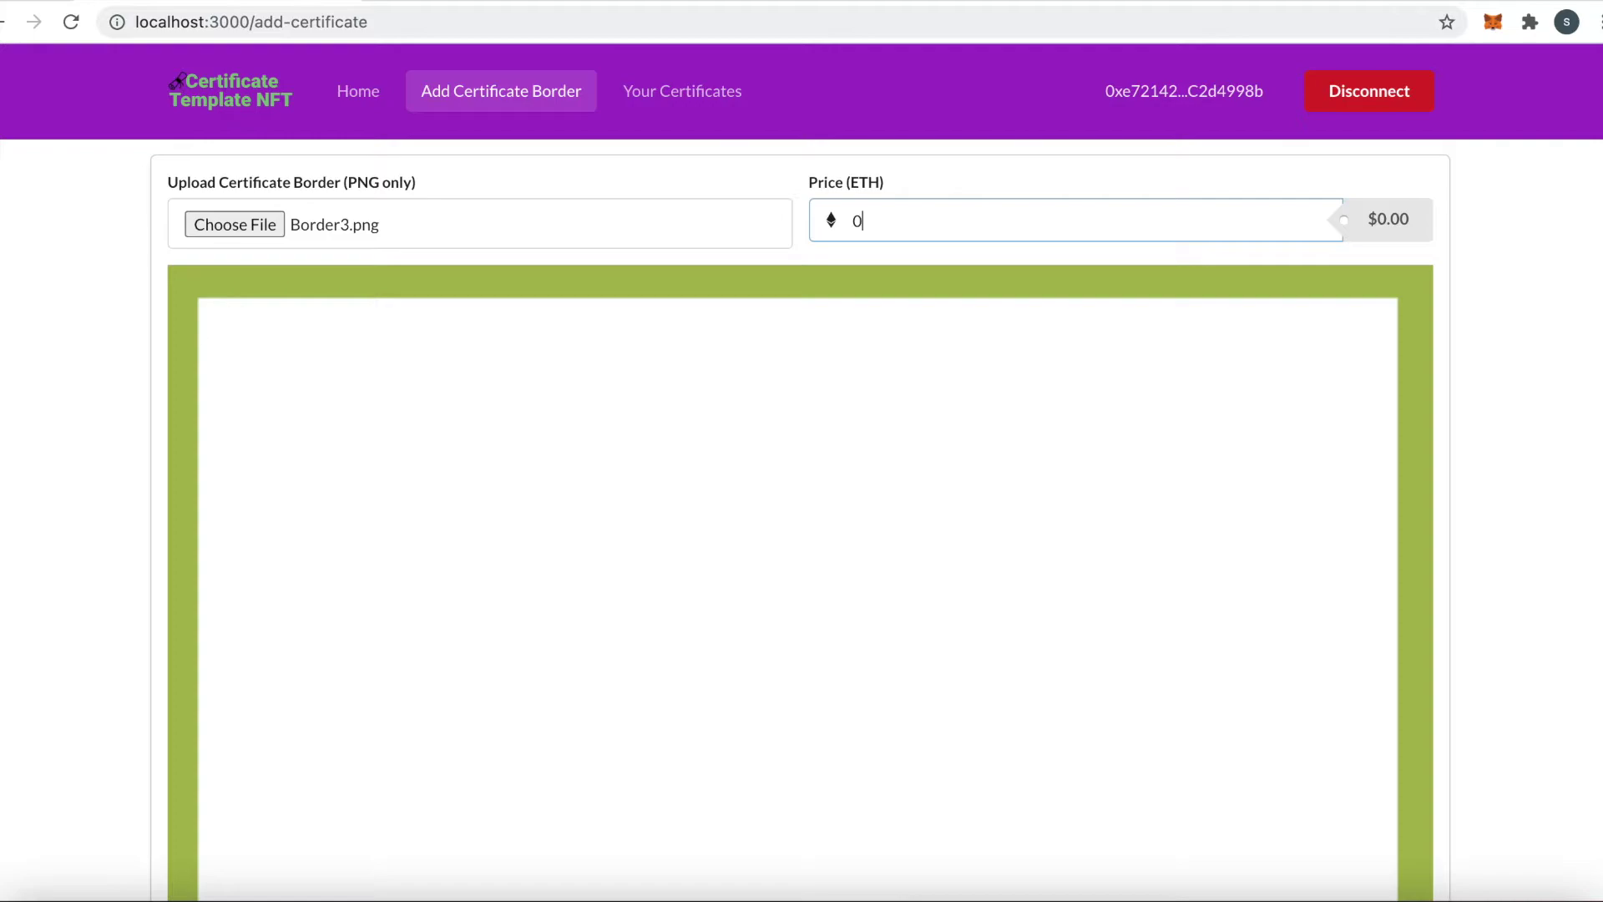
pyautogui.write('.003')
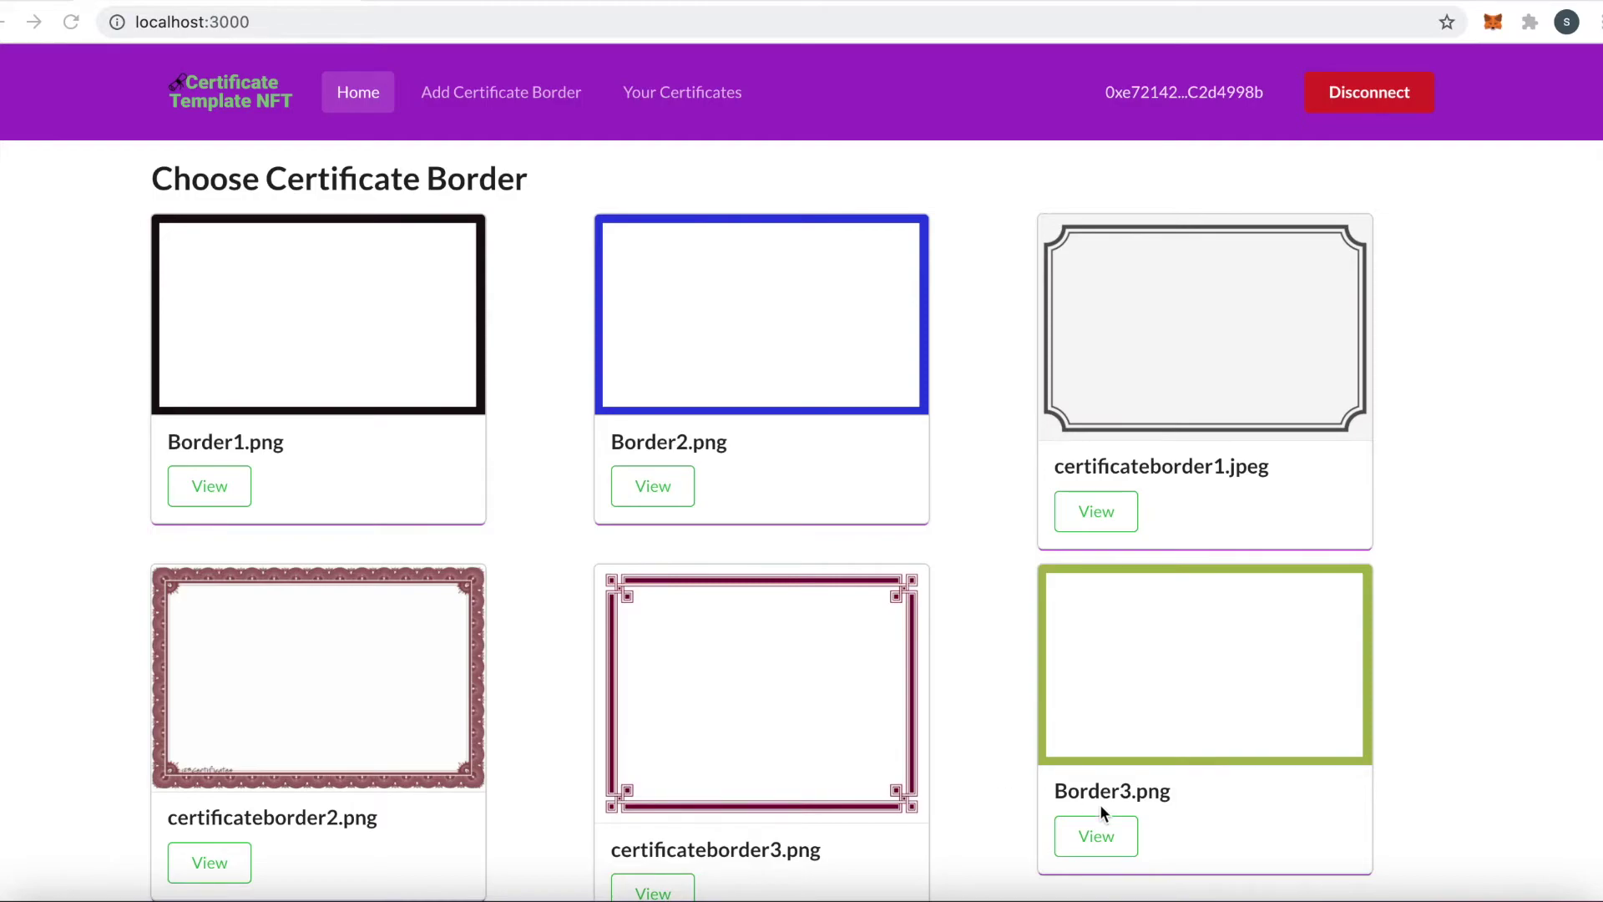
# Step: Start a certificate on the green Border3 frame titled 'Certificate of Completion' for Bob
pyautogui.click(1099, 838)
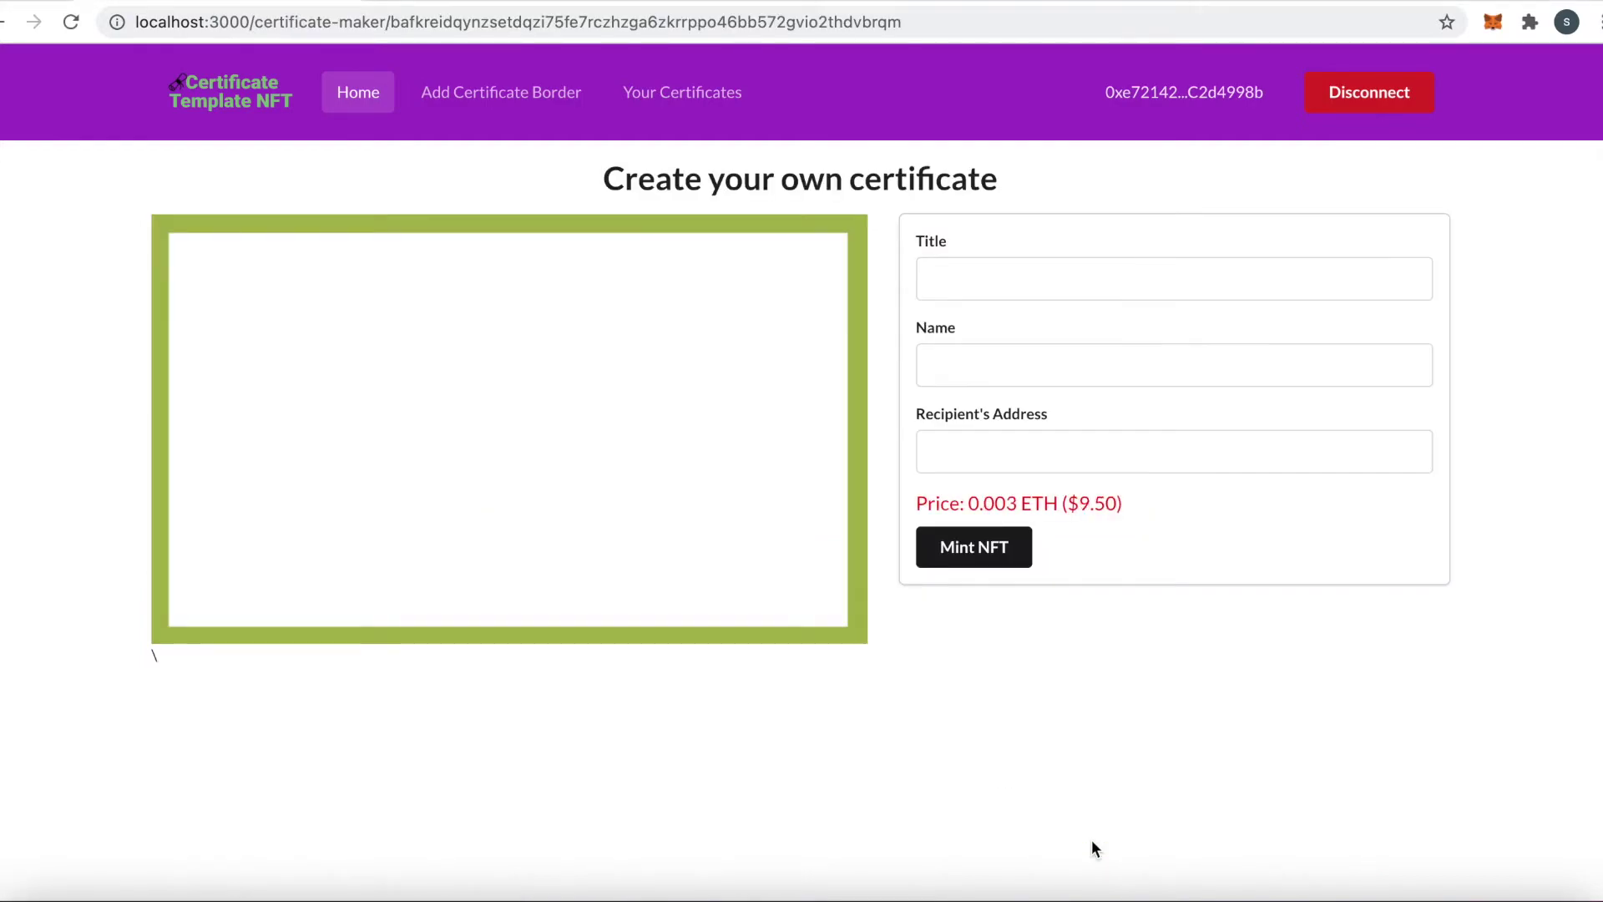
pyautogui.click(1041, 278)
pyautogui.write('Certificate of Completion')
pyautogui.click(1044, 365)
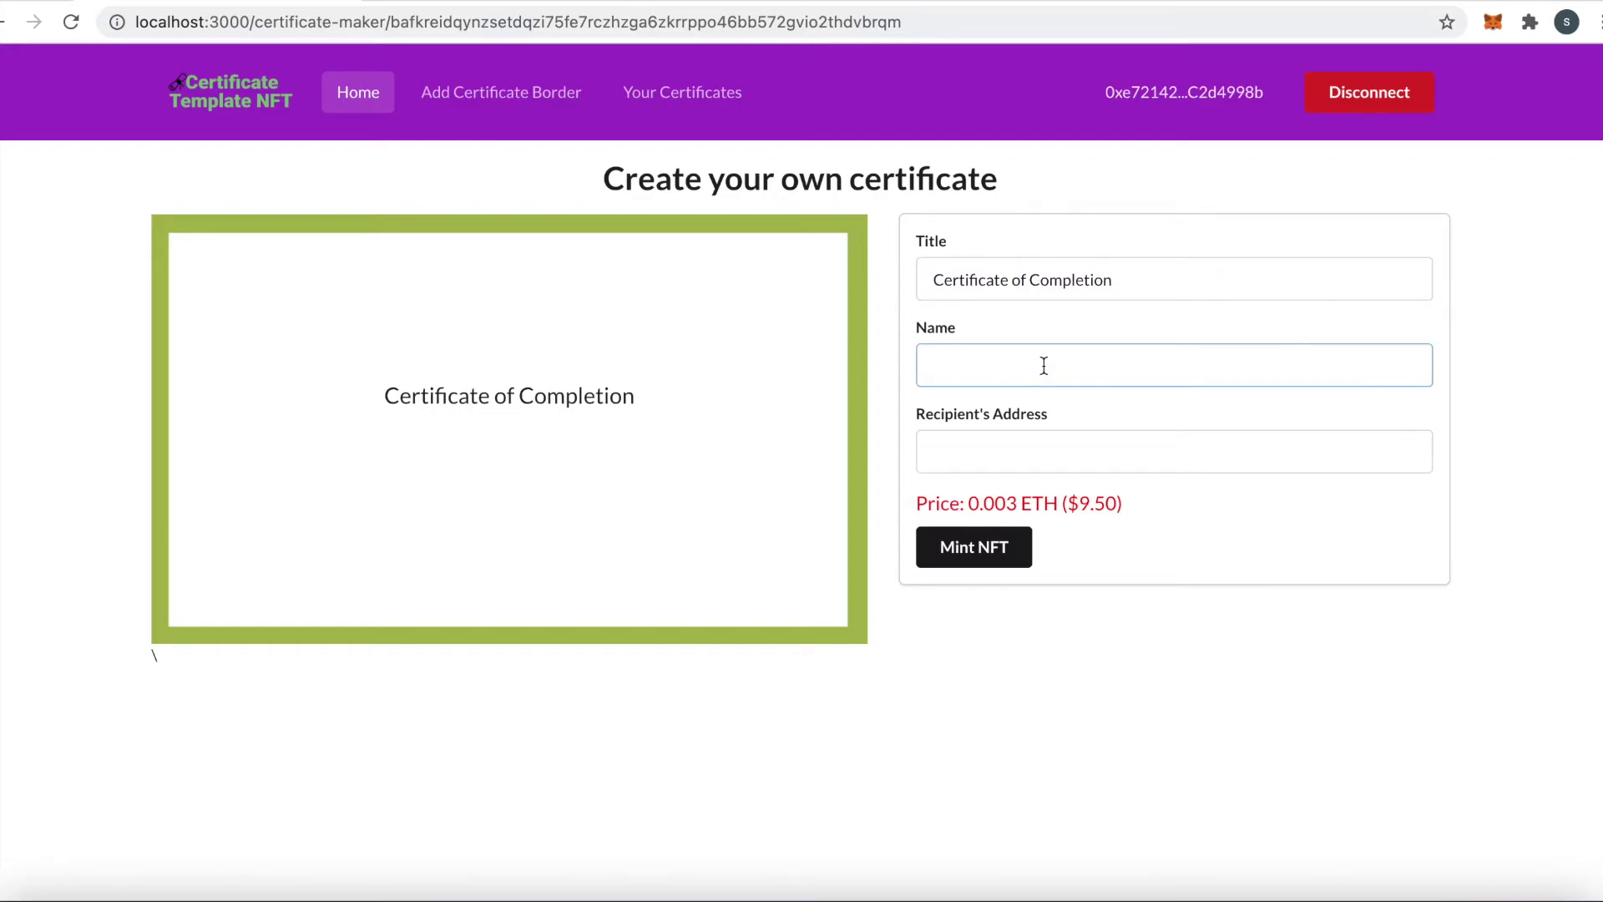
pyautogui.write('bob')
pyautogui.press('BackSpace')
pyautogui.press('BackSpace')
pyautogui.press('BackSpace')
pyautogui.write('Bob')
pyautogui.click(1008, 463)
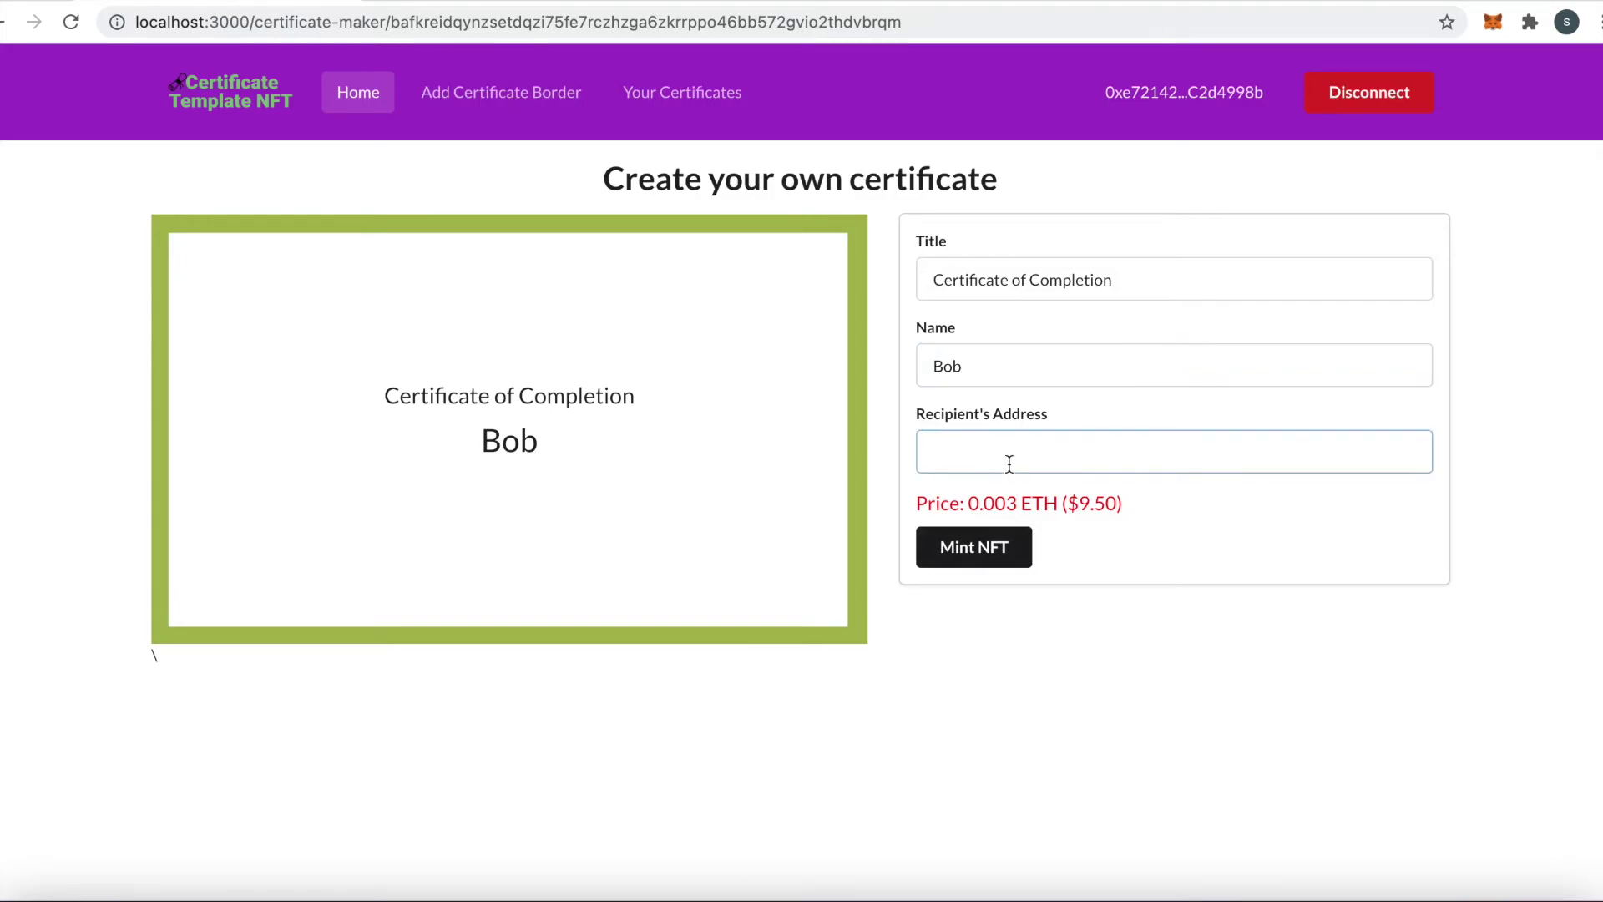
# Step: Switch MetaMask to the User 1 account and paste its address as the recipient
pyautogui.click(1496, 25)
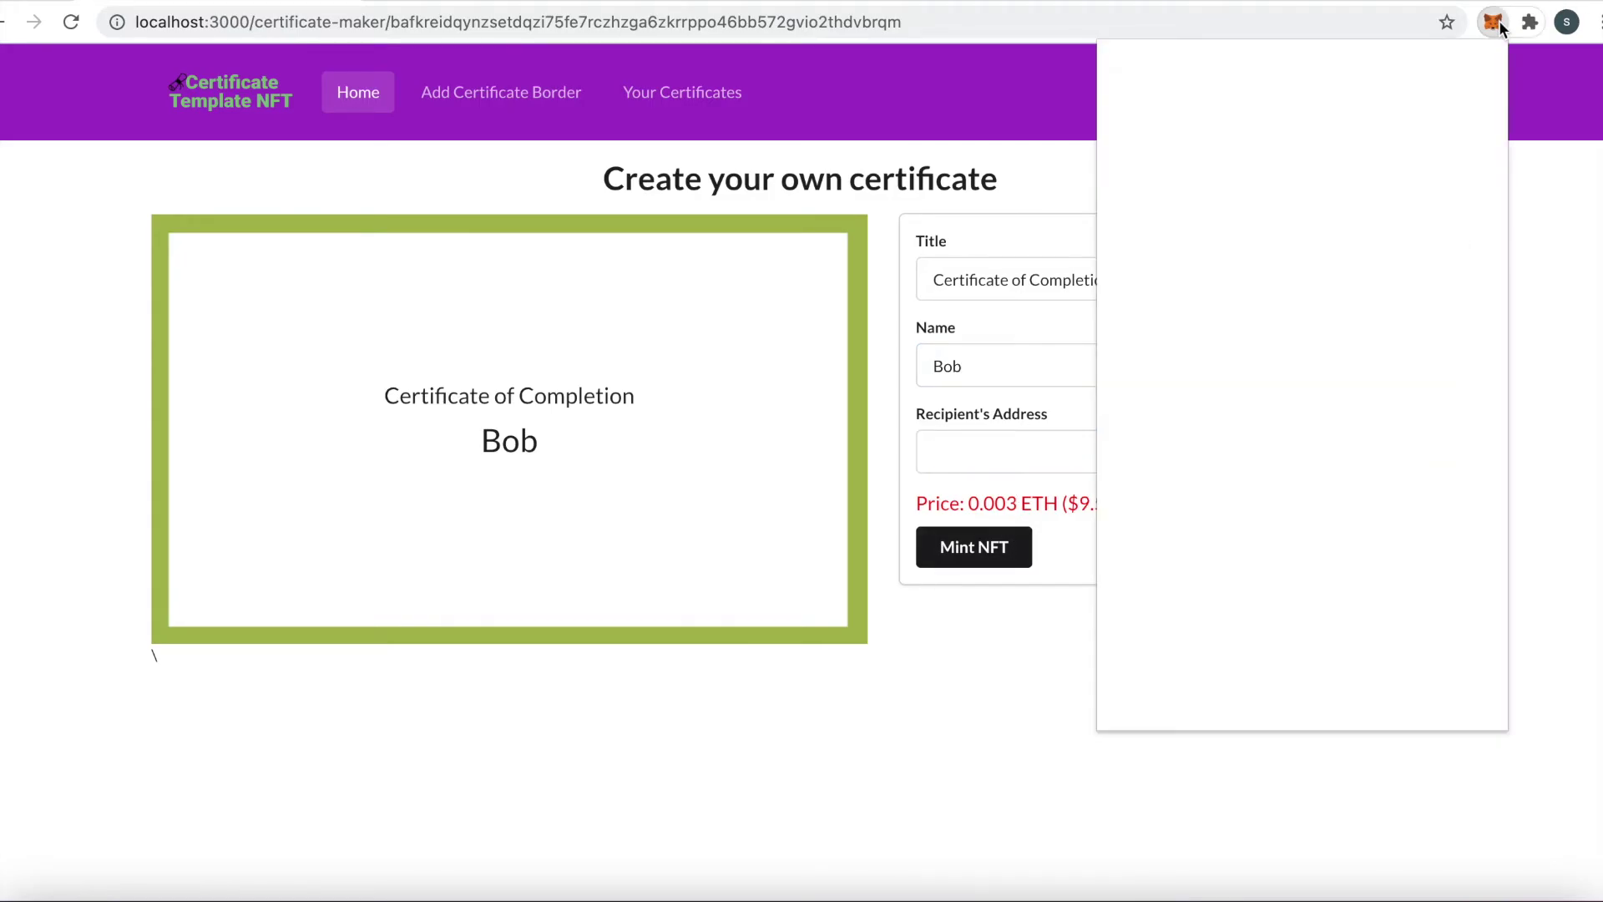
pyautogui.click(1467, 81)
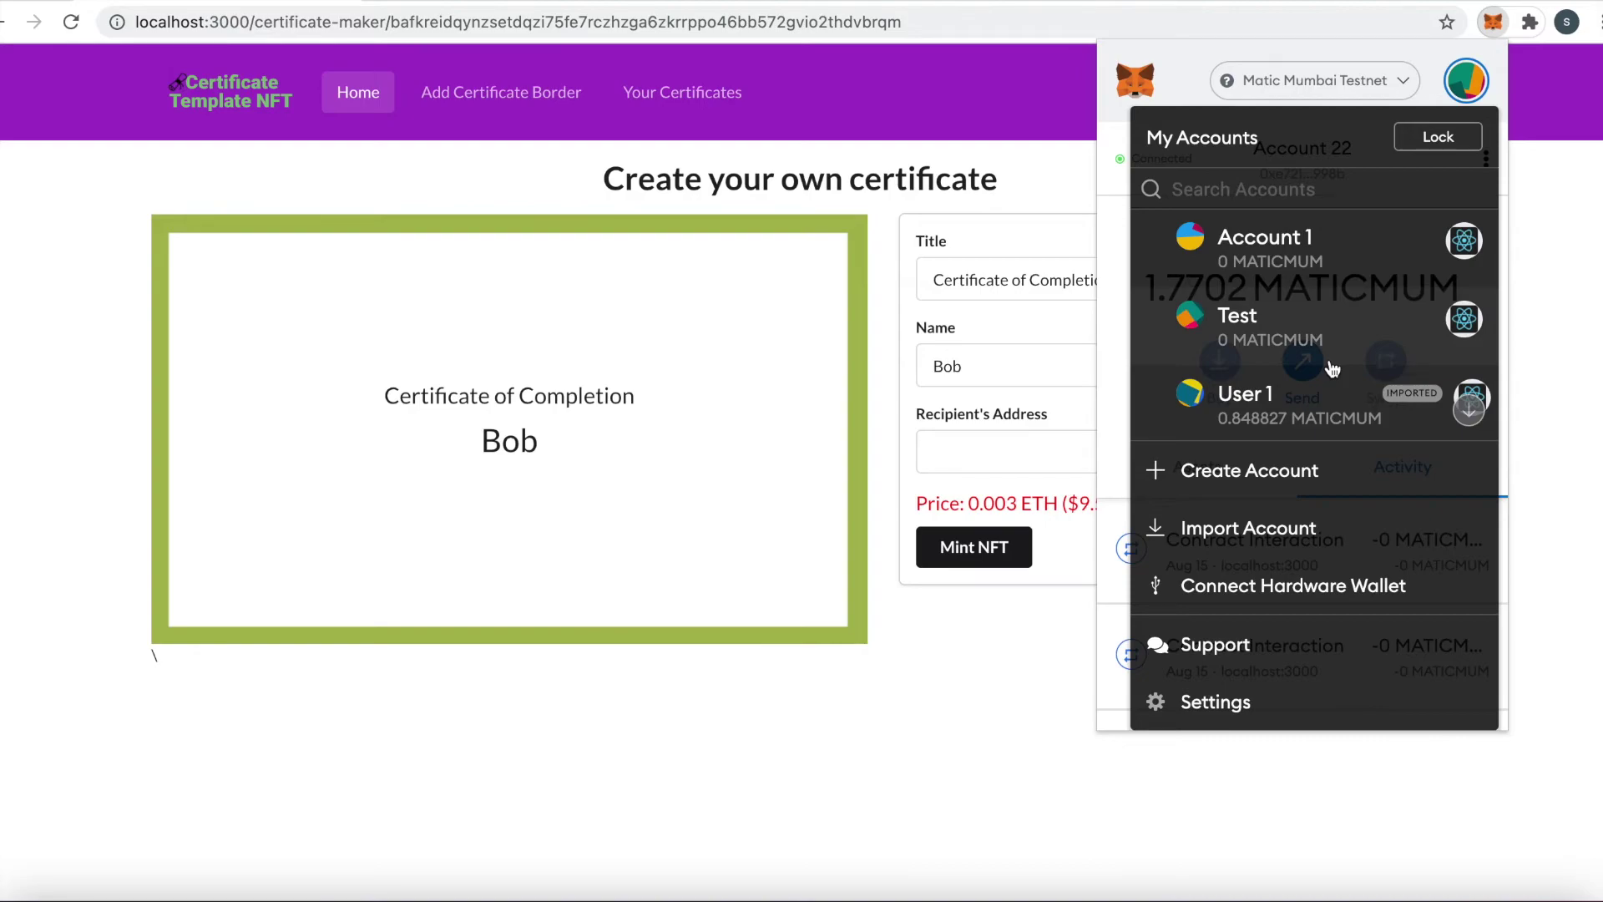
pyautogui.scroll(-1, 1333, 369)
pyautogui.scroll(1, 1332, 359)
pyautogui.scroll(-1, 1290, 358)
pyautogui.click(1284, 341)
pyautogui.click(1303, 170)
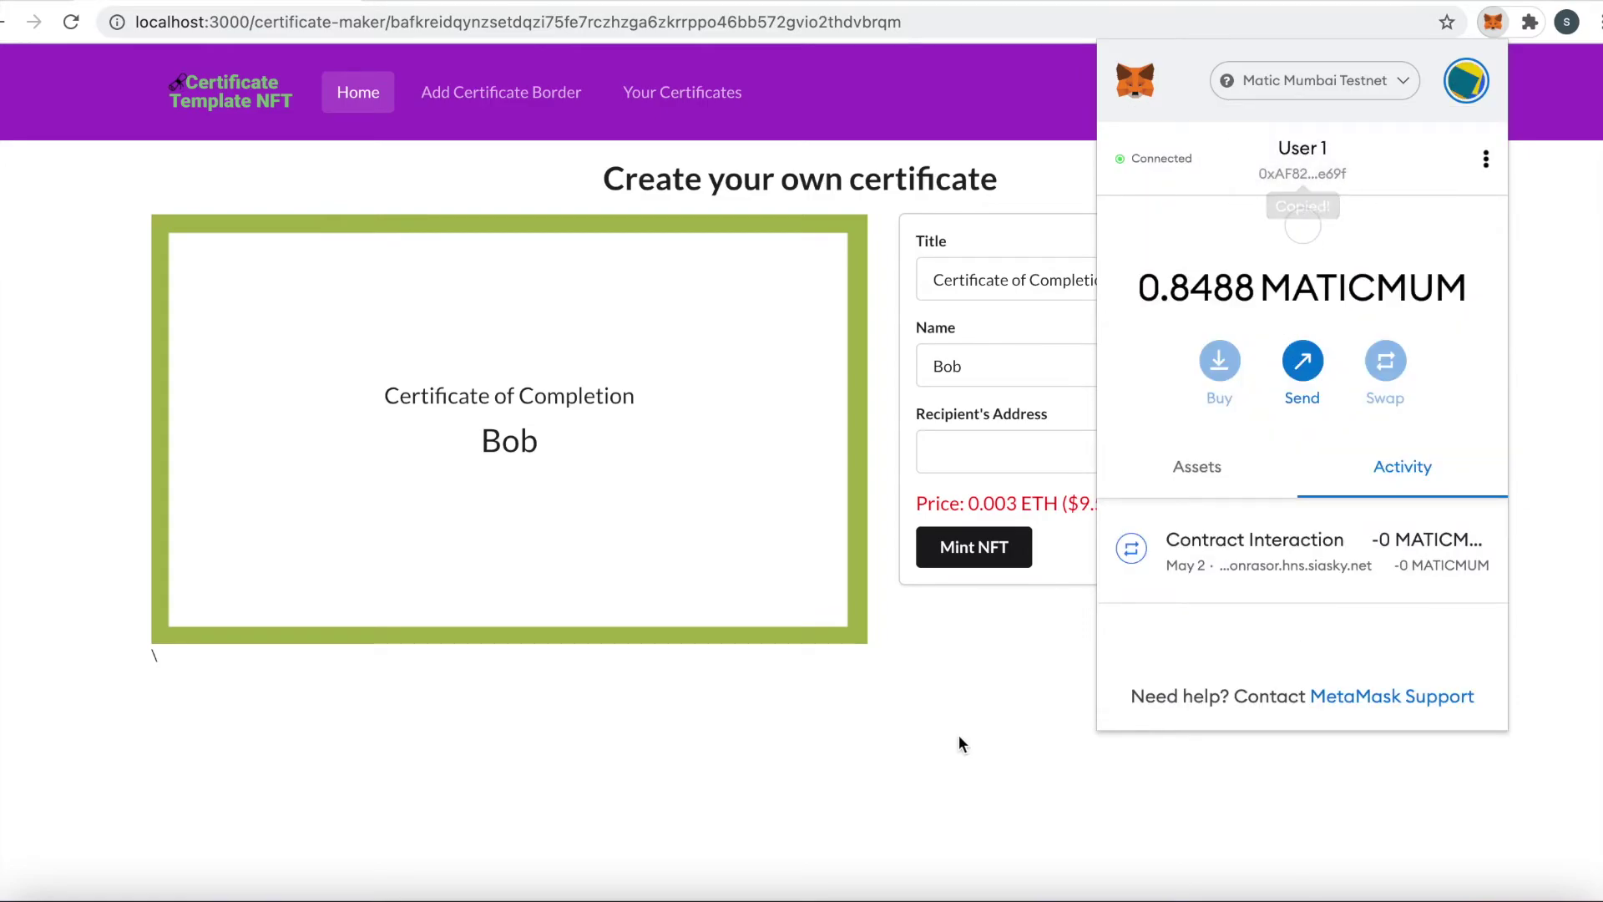
pyautogui.click(976, 455)
pyautogui.hotkey('ctrl', 'v')
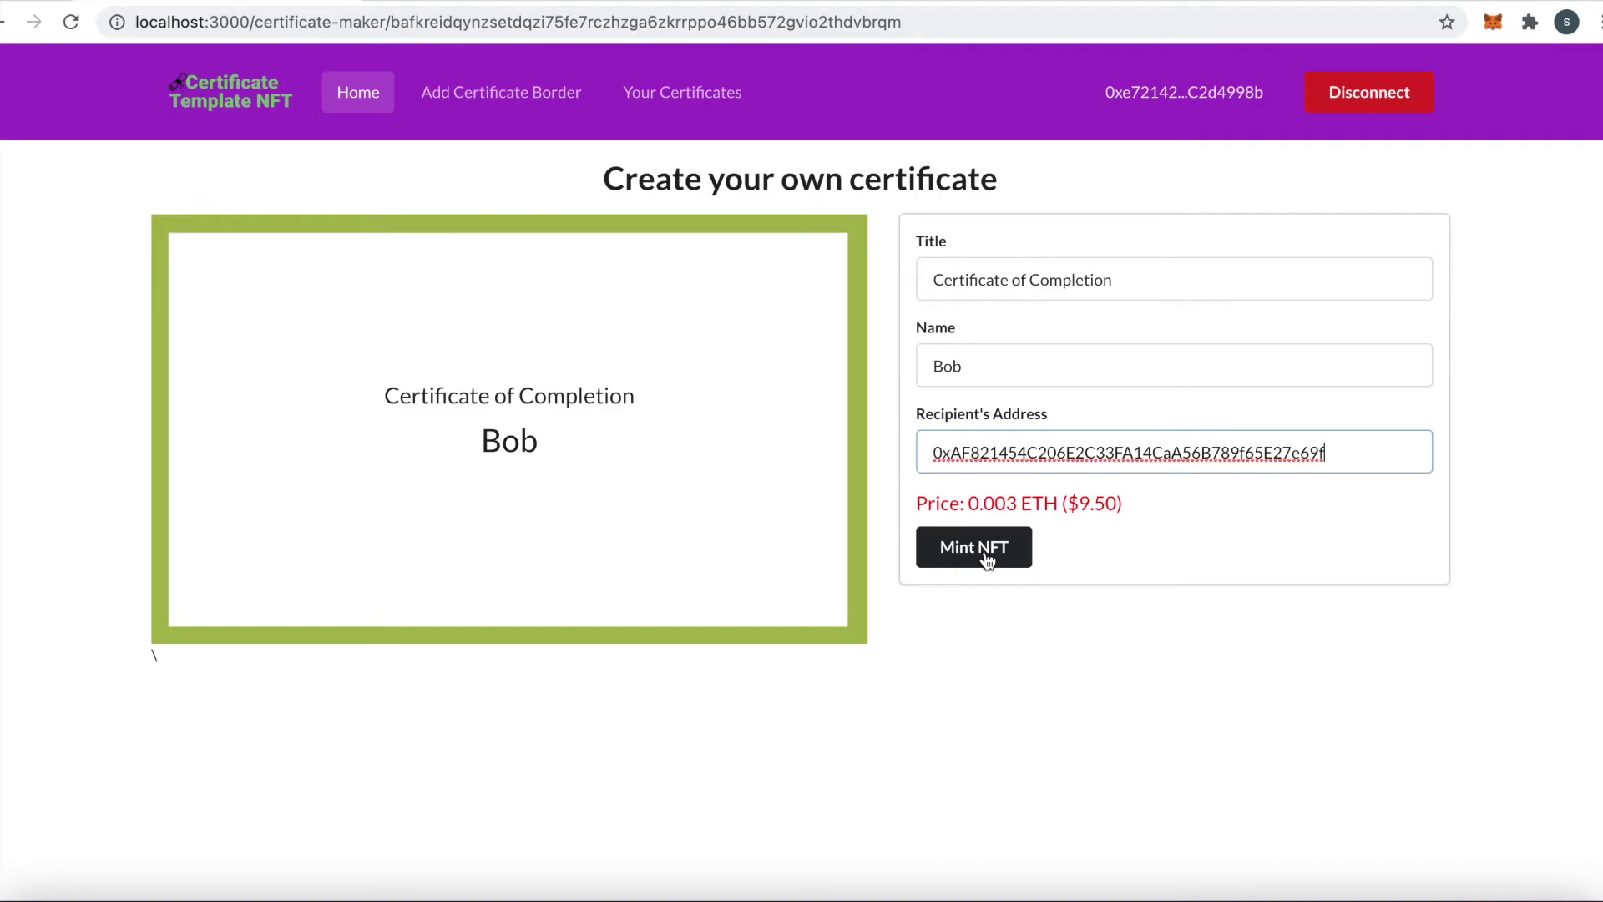
# Step: Mint Bob's certificate as an NFT, view its PDF on IPFS, then view the transaction on Polygonscan
pyautogui.click(986, 551)
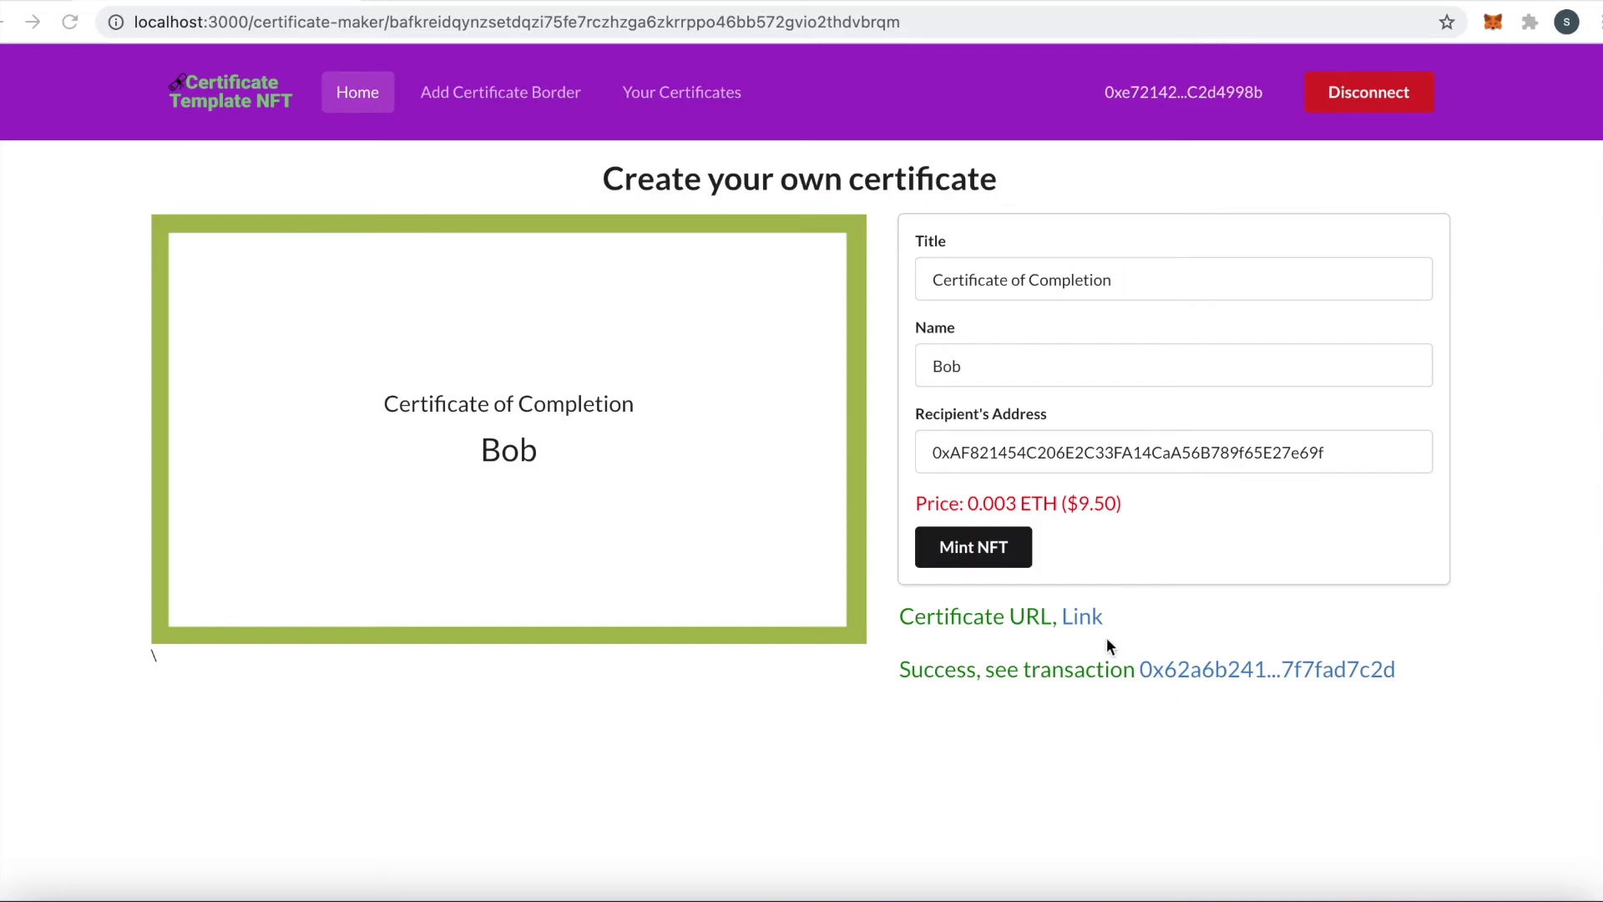
pyautogui.click(1080, 616)
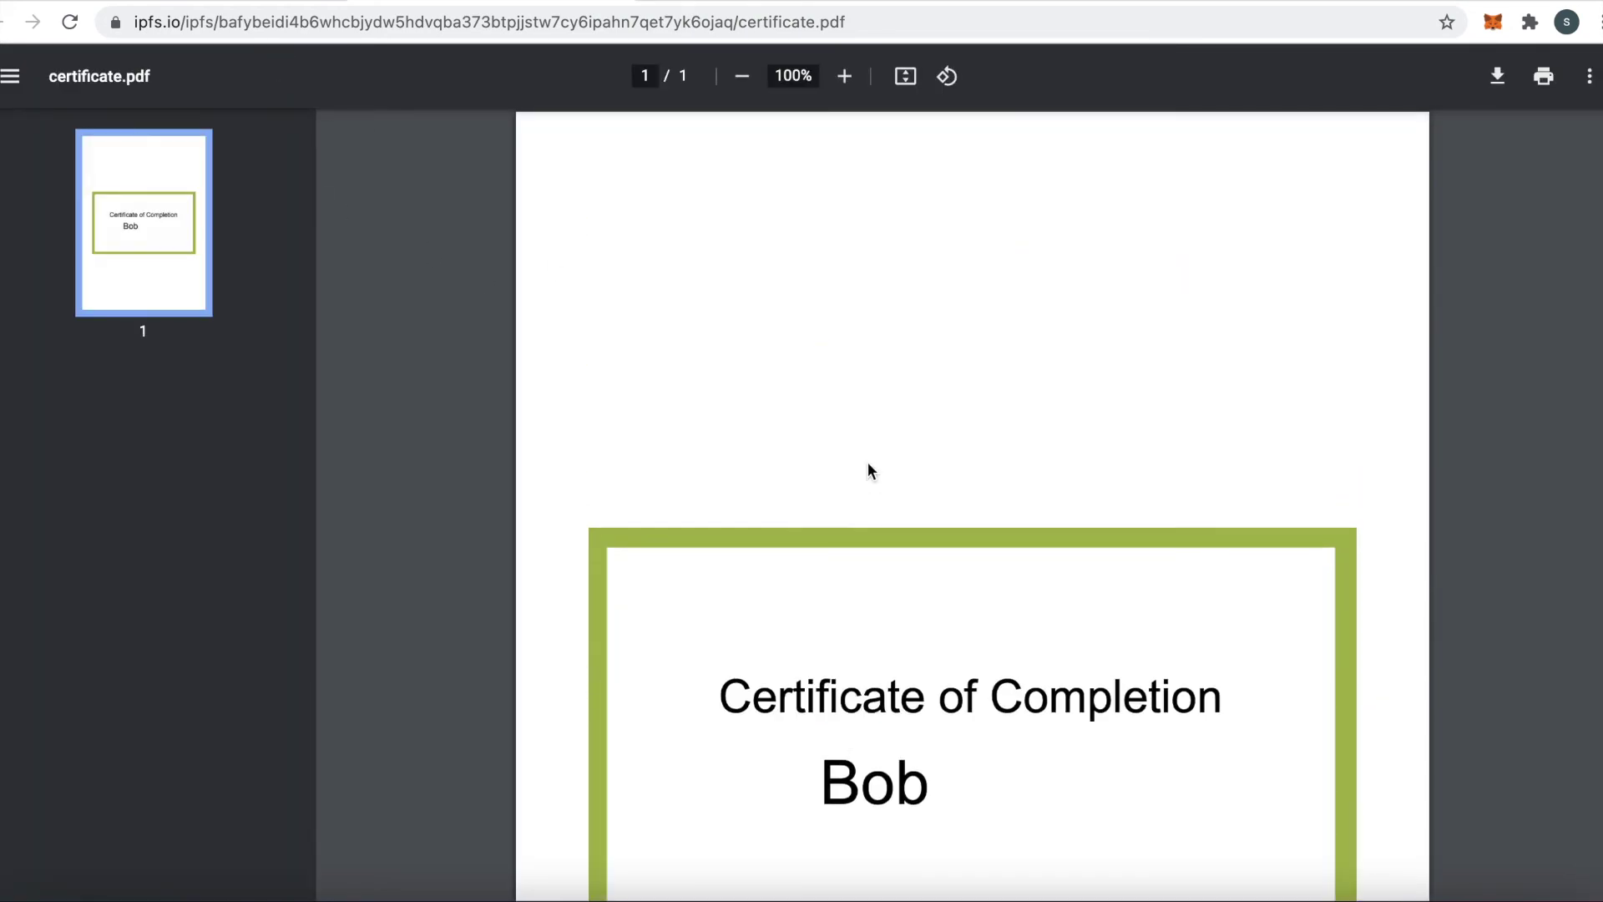
pyautogui.hotkey('ctrl', 'w')
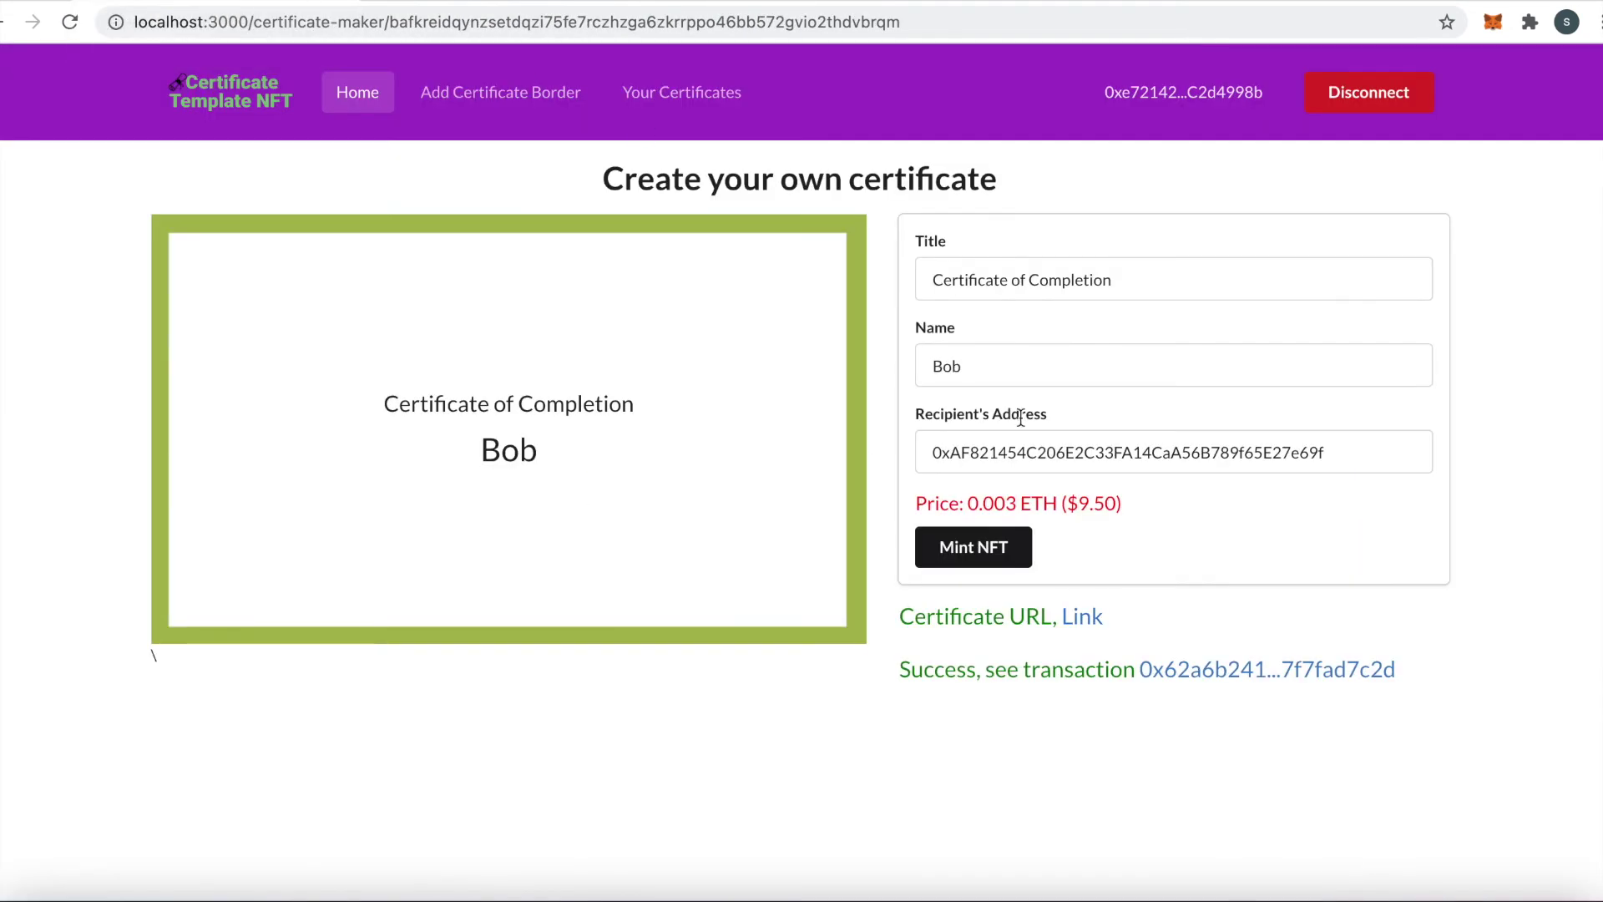
pyautogui.click(1207, 678)
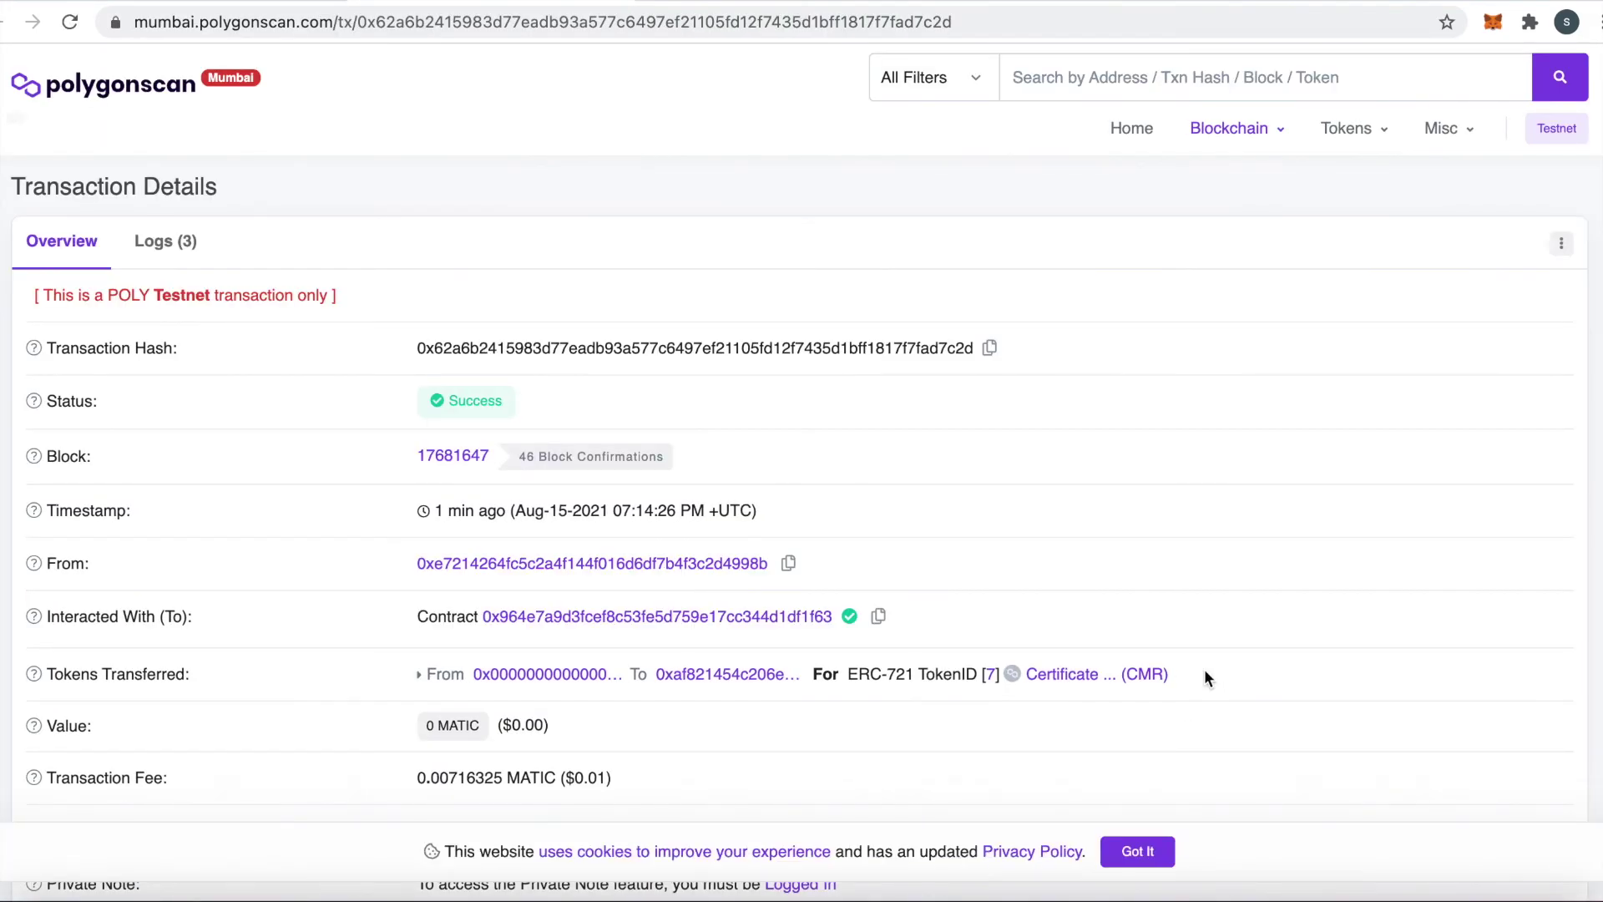
pyautogui.scroll(-1, 1205, 676)
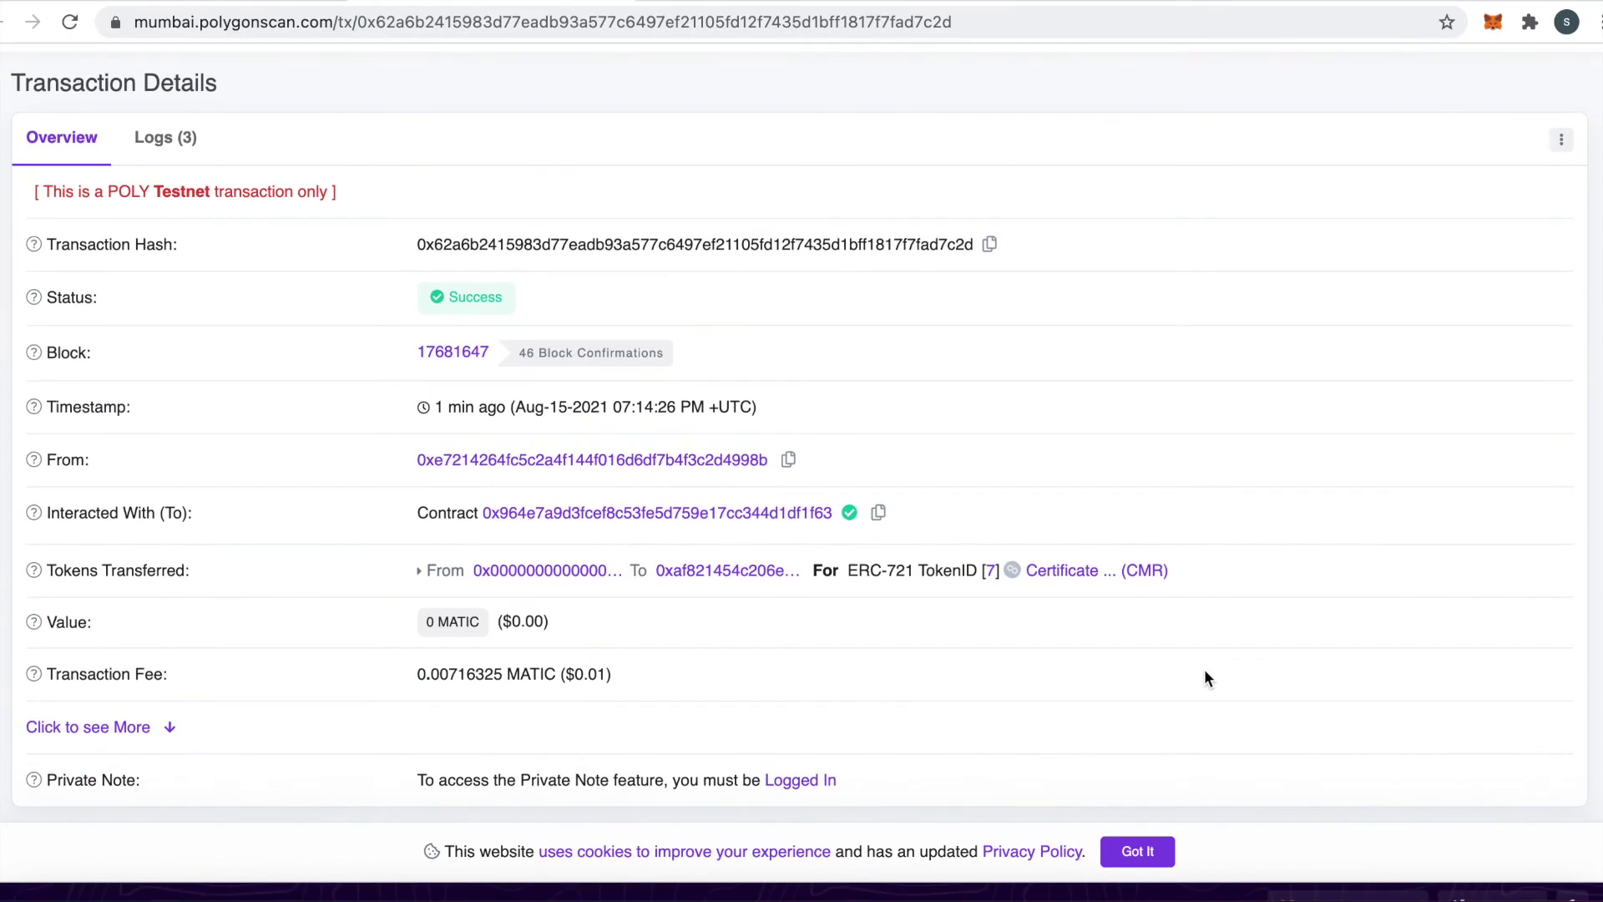